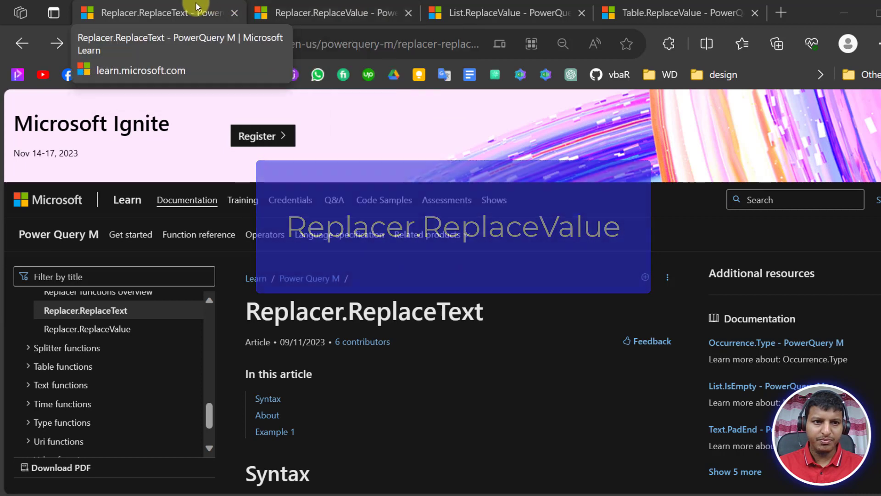
- Look through the Replacer.ReplaceText and Replacer.ReplaceValue reference pages
{"action": "left_click", "coordinate": [261, 17]}
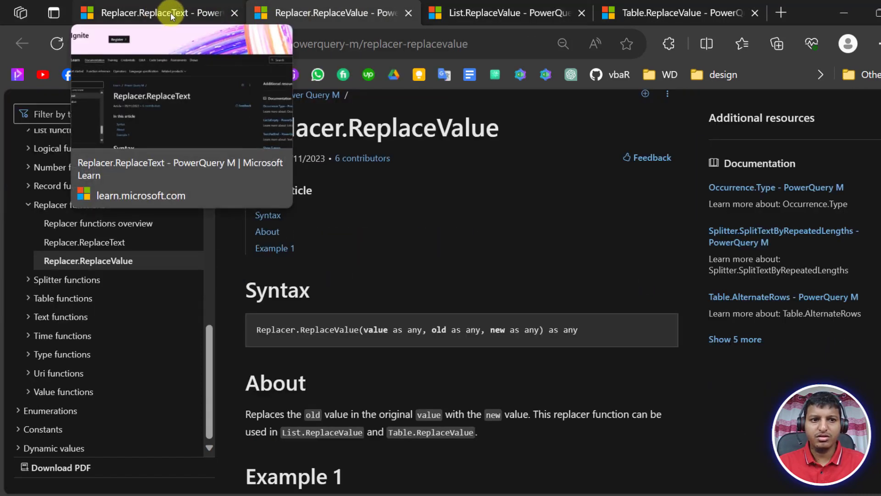
{"action": "left_click", "coordinate": [170, 13]}
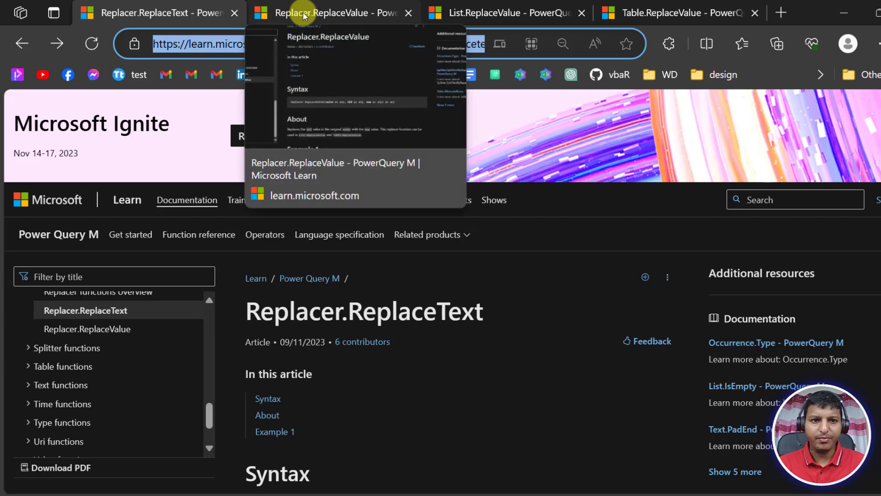
{"action": "left_click", "coordinate": [303, 13]}
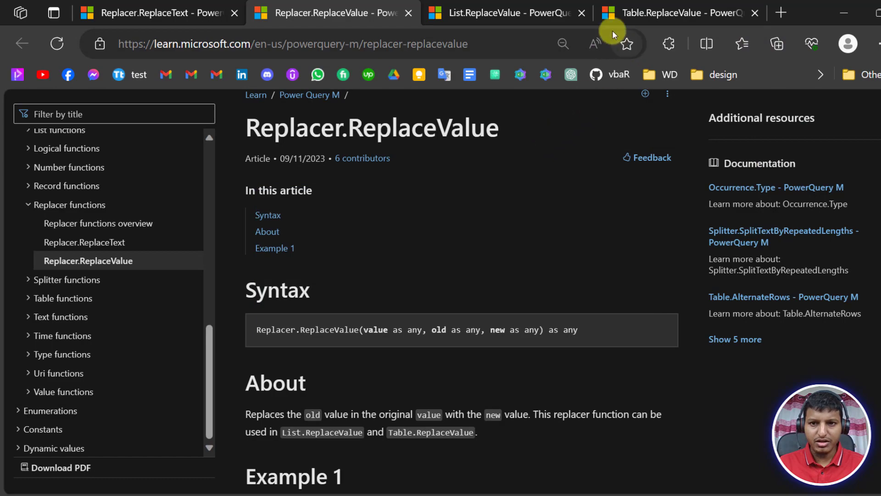
- Examine the replacer argument in the syntax section of the Table.ReplaceValue reference page
{"action": "left_click", "coordinate": [636, 15]}
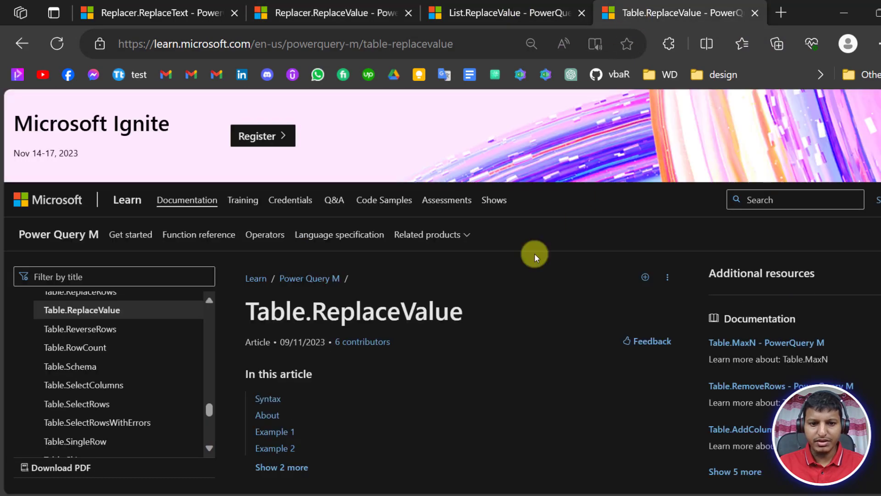
{"action": "scroll", "coordinate": [453, 309], "scroll_direction": "down", "scroll_amount": 1}
{"action": "scroll", "coordinate": [453, 309], "scroll_direction": "down", "scroll_amount": 5}
{"action": "left_click_drag", "start_coordinate": [381, 210], "coordinate": [602, 215]}
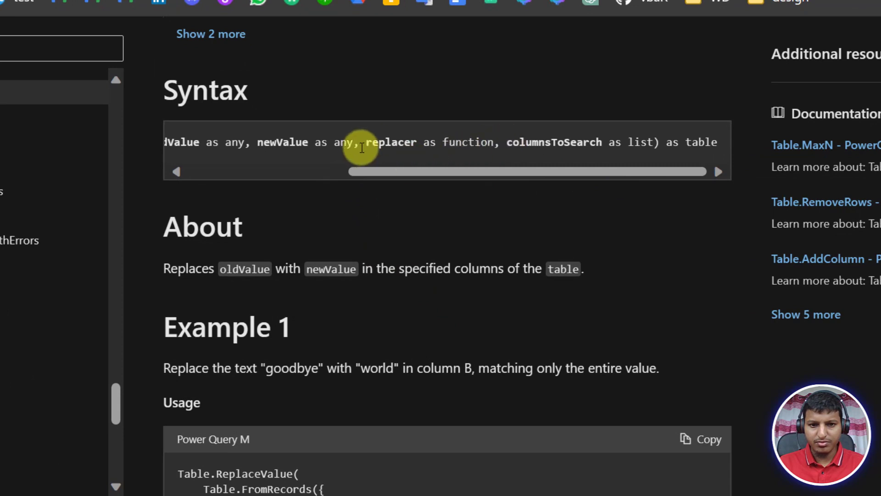
{"action": "left_click_drag", "start_coordinate": [362, 143], "coordinate": [491, 142]}
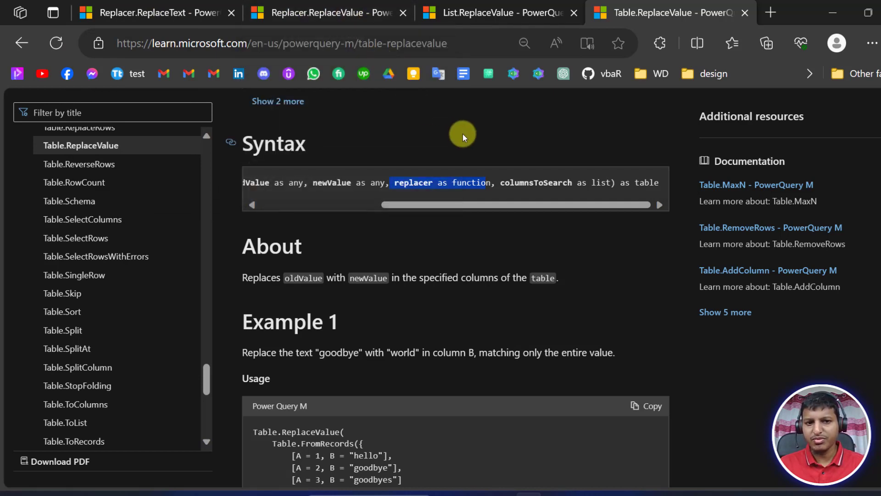
- Examine the replacer argument in the syntax section of the List.ReplaceValue reference page
{"action": "left_click", "coordinate": [503, 4]}
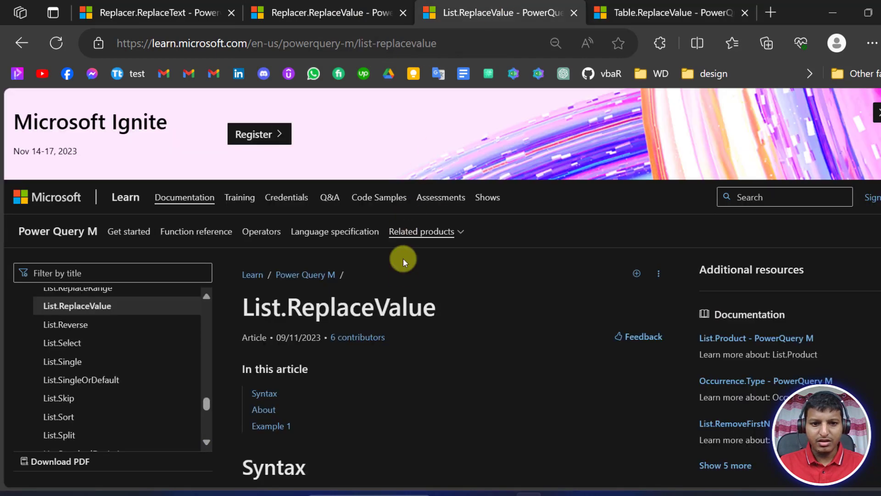
{"action": "scroll", "coordinate": [403, 261], "scroll_direction": "down", "scroll_amount": 8}
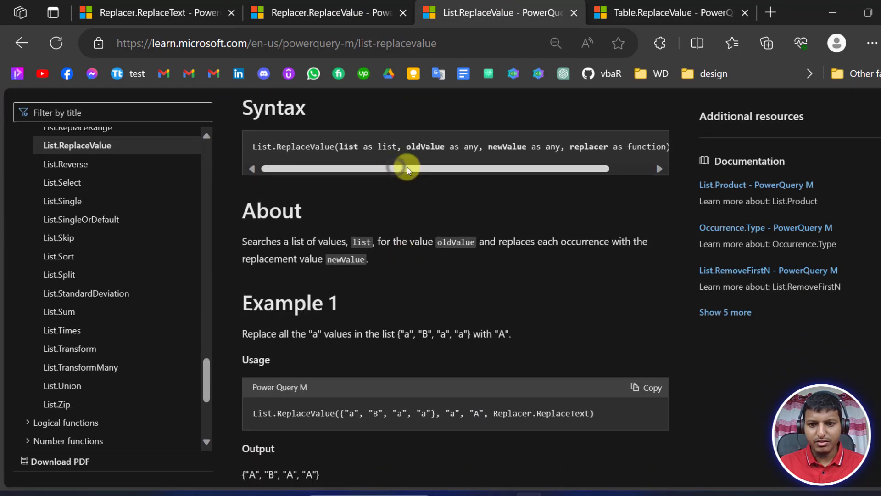
{"action": "left_click_drag", "start_coordinate": [407, 169], "coordinate": [532, 180]}
{"action": "left_click_drag", "start_coordinate": [522, 147], "coordinate": [611, 147]}
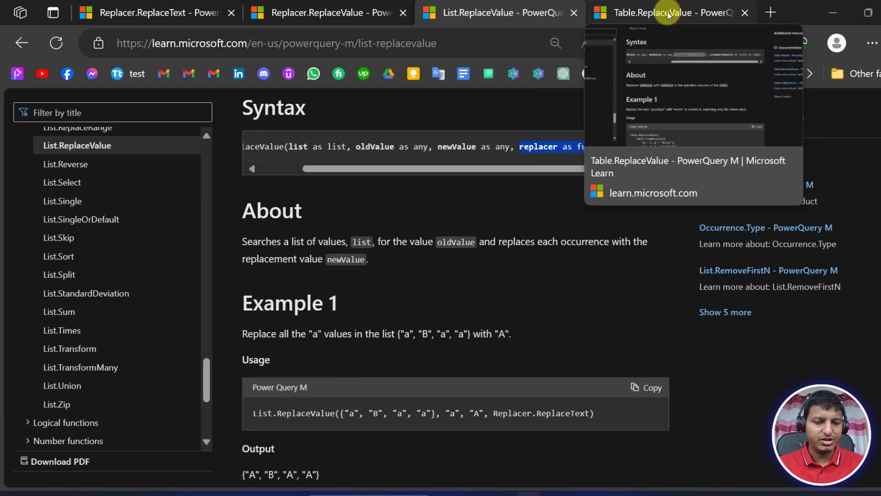
{"action": "left_click_drag", "start_coordinate": [358, 167], "coordinate": [277, 192]}
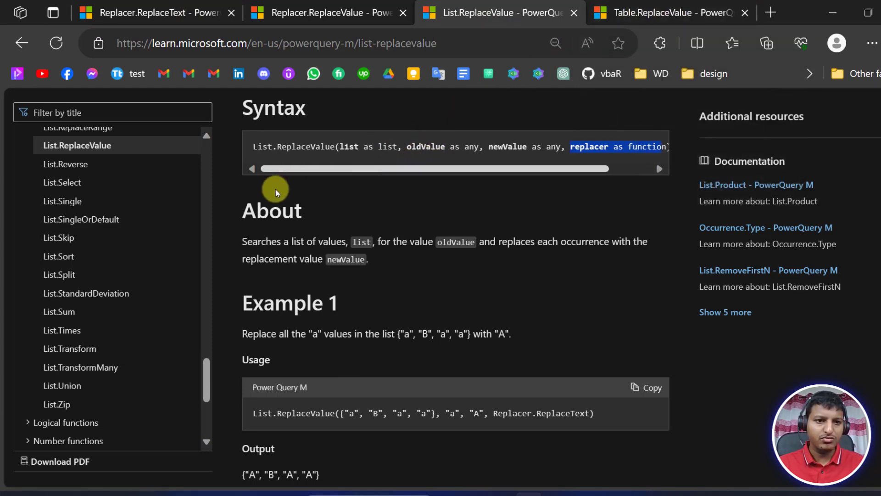
- Read the syntax and description of the Replacer.ReplaceText function on its reference page
{"action": "left_click", "coordinate": [176, 13]}
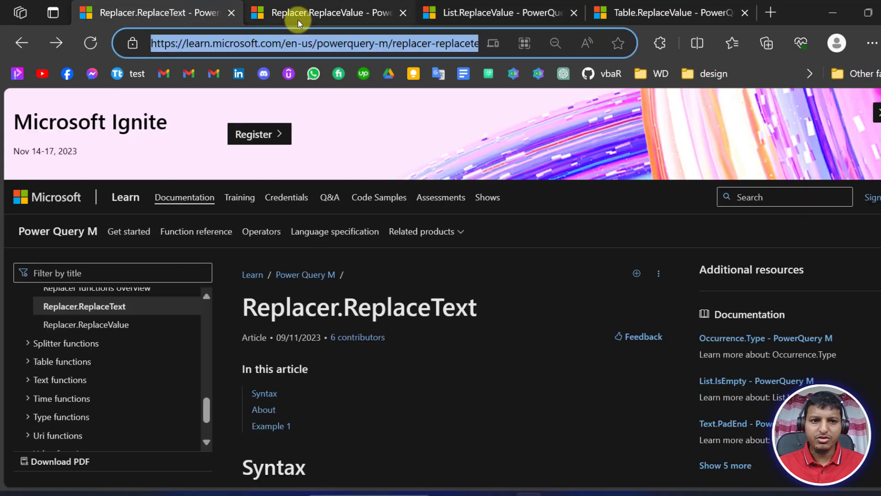
{"action": "left_click", "coordinate": [298, 20]}
{"action": "left_click", "coordinate": [190, 13]}
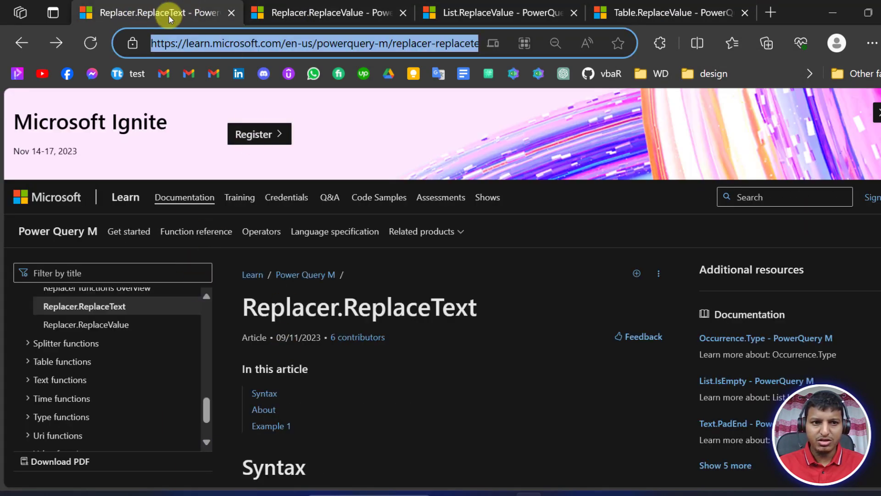
{"action": "scroll", "coordinate": [340, 268], "scroll_direction": "down", "scroll_amount": 6}
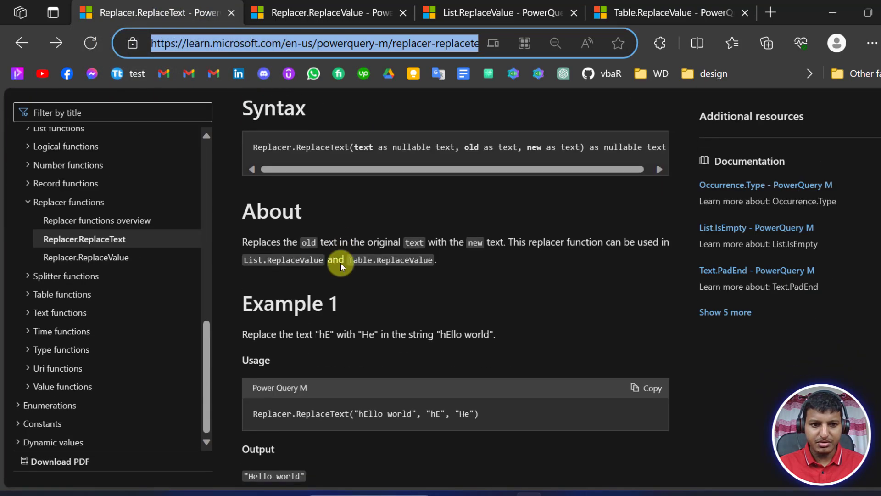
{"action": "scroll", "coordinate": [280, 166], "scroll_direction": "up", "scroll_amount": 6}
{"action": "scroll", "coordinate": [279, 177], "scroll_direction": "down", "scroll_amount": 5}
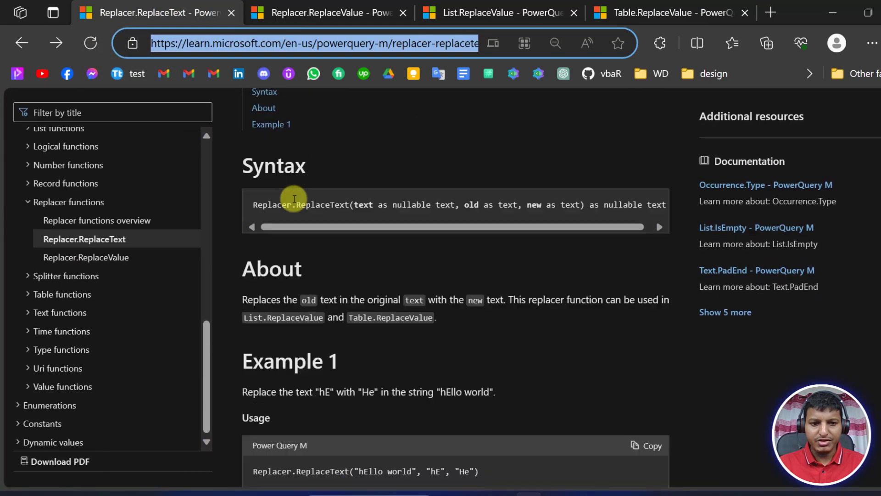
{"action": "scroll", "coordinate": [294, 198], "scroll_direction": "down", "scroll_amount": 1}
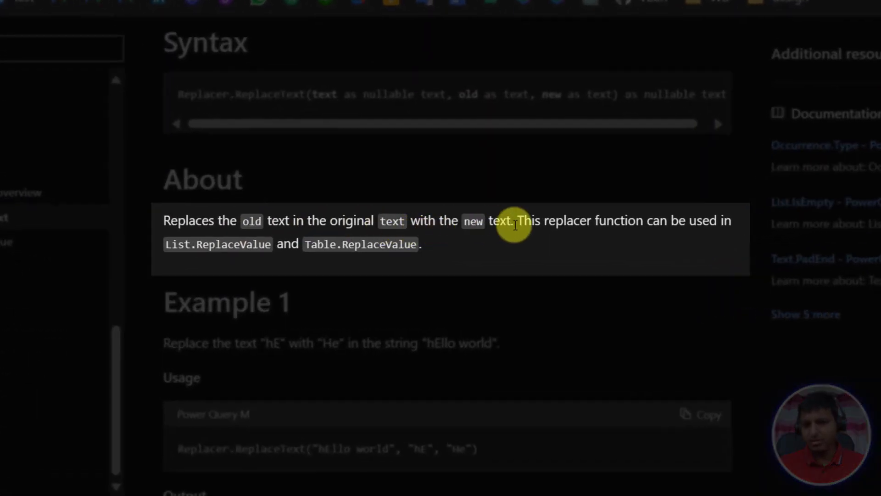
- Examine the original, old and new text arguments and the output of the Replacer.ReplaceText example
{"action": "left_click_drag", "start_coordinate": [319, 449], "coordinate": [389, 448]}
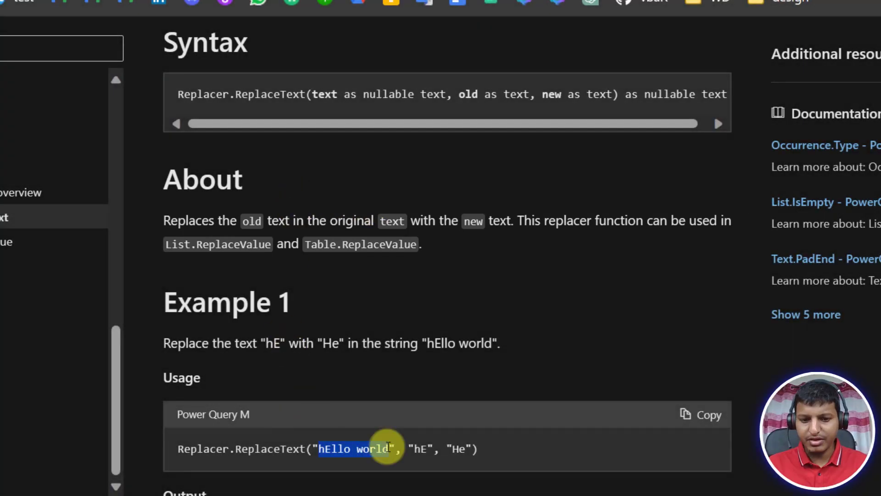
{"action": "left_click", "coordinate": [415, 447]}
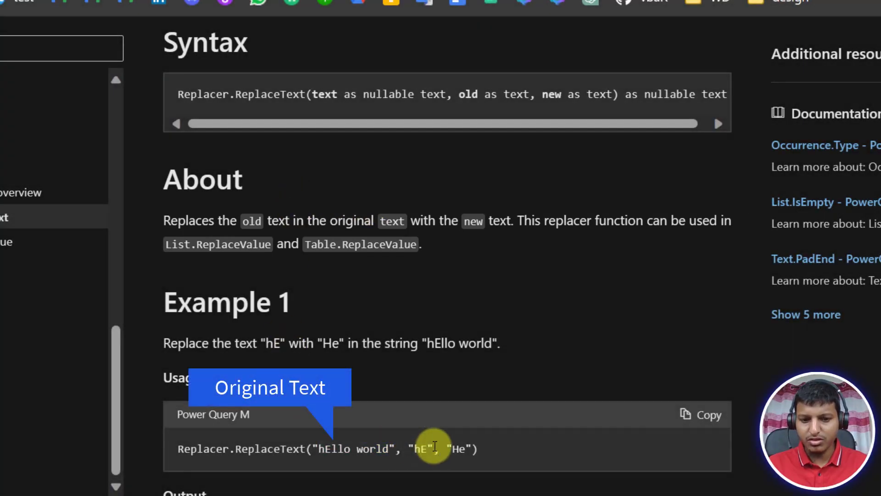
{"action": "double_click", "coordinate": [458, 448]}
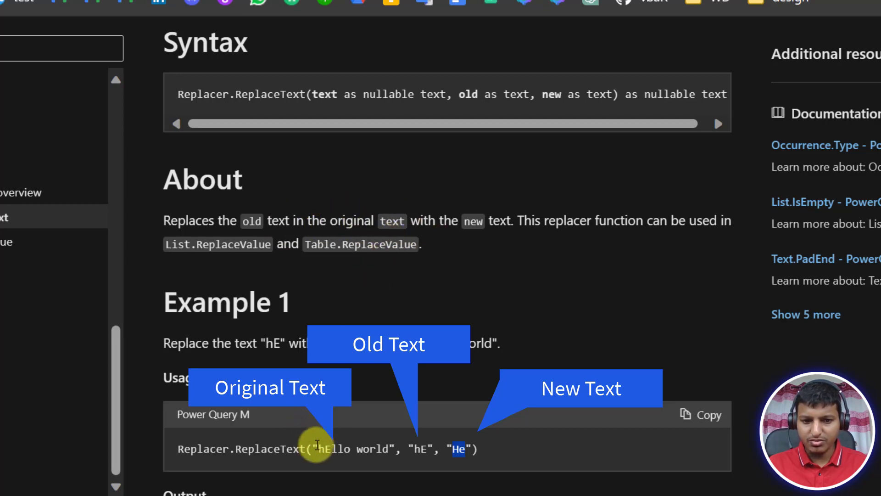
{"action": "left_click_drag", "start_coordinate": [318, 449], "coordinate": [426, 449]}
{"action": "left_click", "coordinate": [343, 442]}
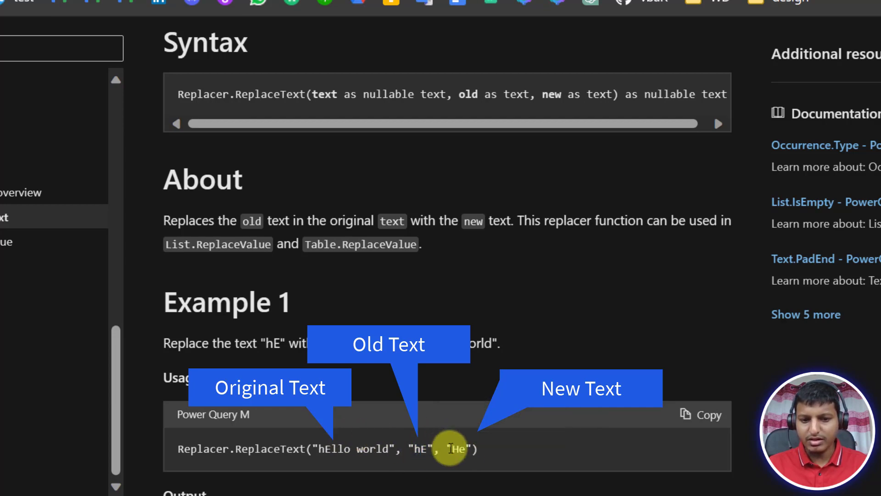
{"action": "scroll", "coordinate": [596, 233], "scroll_direction": "down", "scroll_amount": 5}
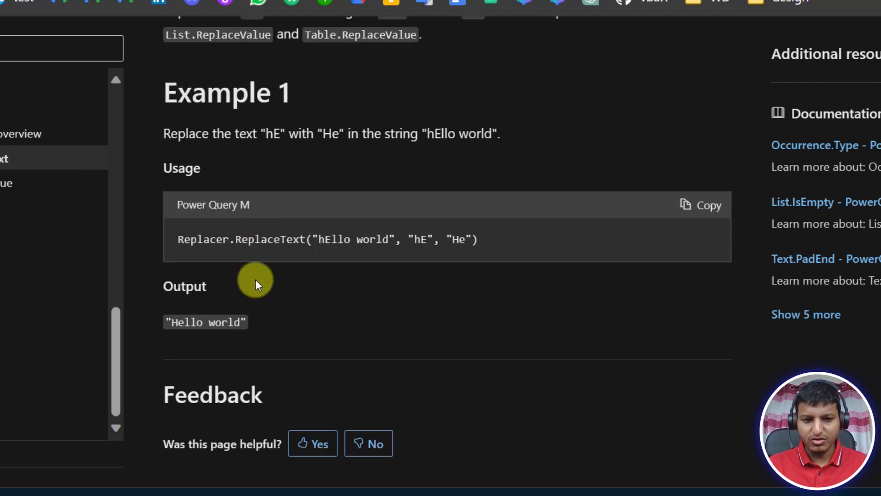
- Copy the Replacer.ReplaceText example code, switch to Excel and create a blank query in a maximized Power Query Editor
{"action": "left_click", "coordinate": [701, 175]}
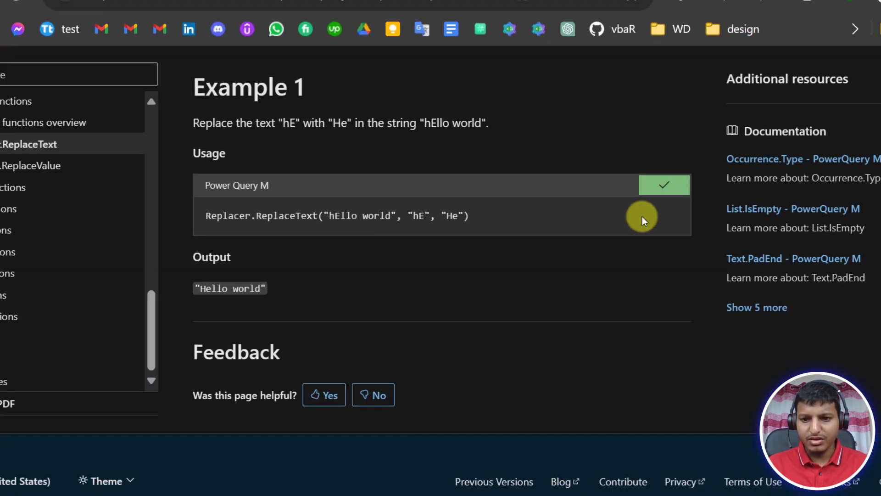
{"action": "left_click", "coordinate": [554, 479]}
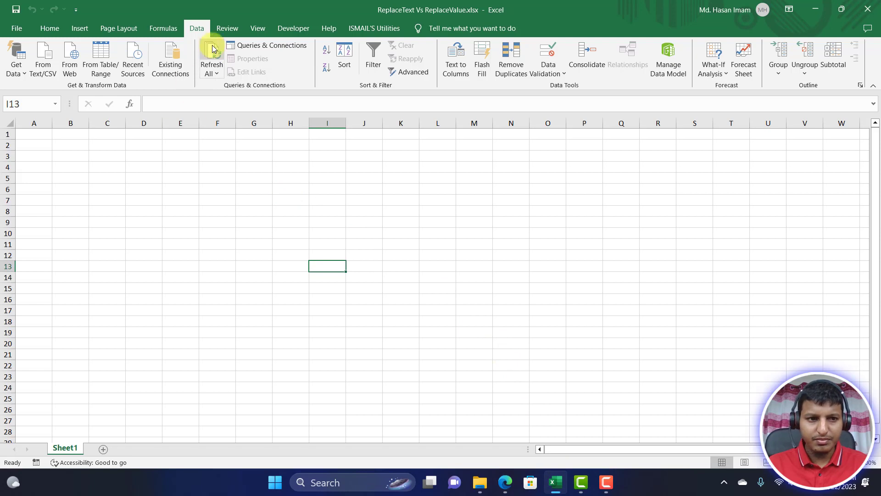
{"action": "left_click", "coordinate": [18, 69]}
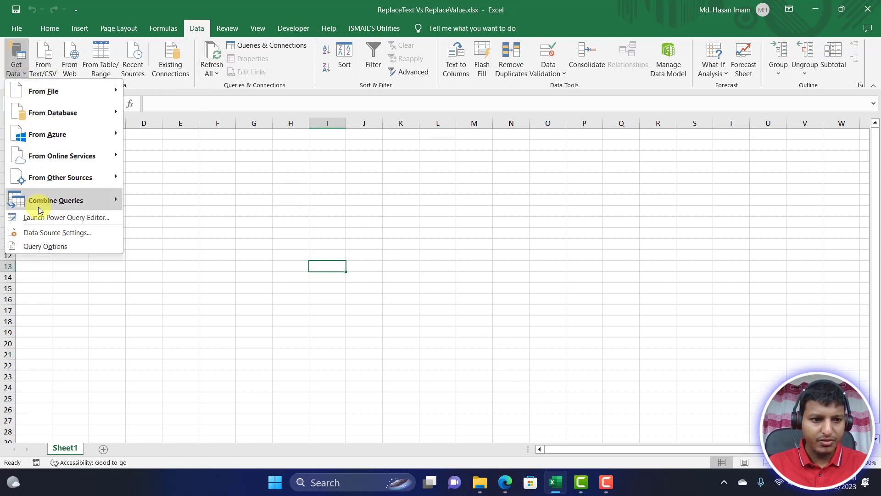
{"action": "mouse_move", "coordinate": [88, 175]}
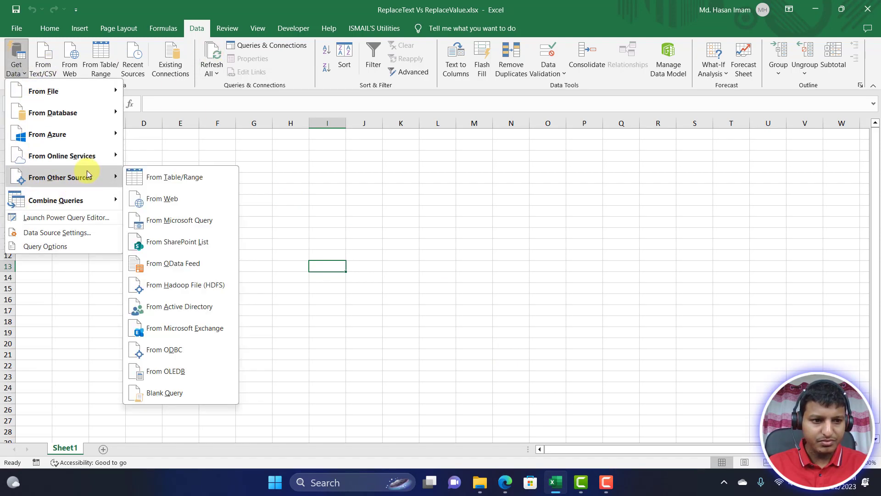
{"action": "left_click", "coordinate": [171, 391]}
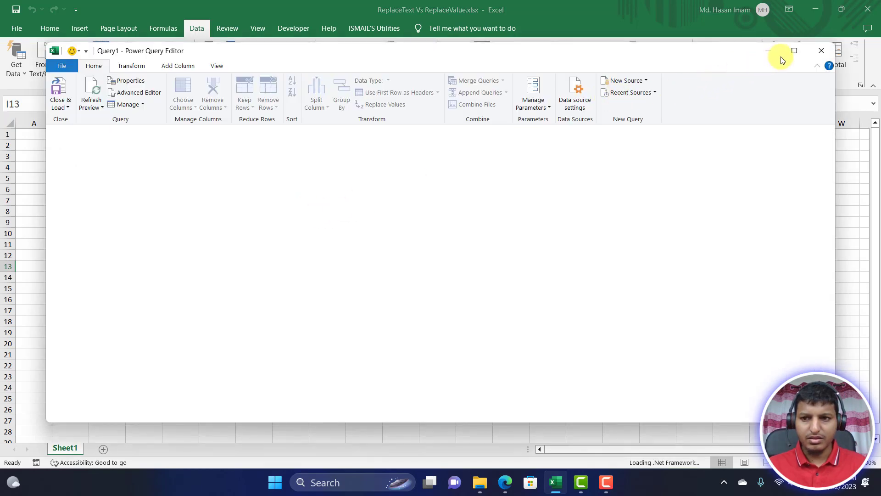
{"action": "left_click", "coordinate": [795, 51]}
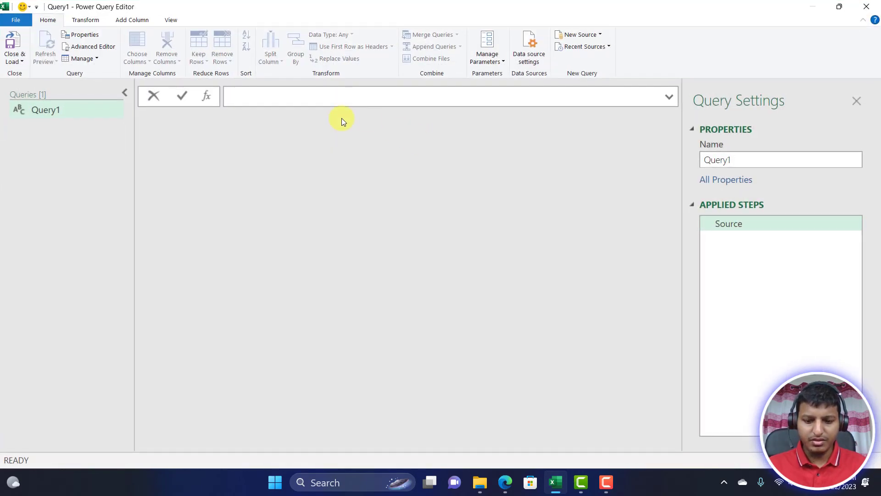
- Enter the formula =Replacer.ReplaceText("hEllo world", "hE", "He") as the query's source
{"action": "type", "text": "="}
{"action": "type", "text": "Replacer.ReplaceText(\"hEllo world\", \"hE\", \"He\")"}
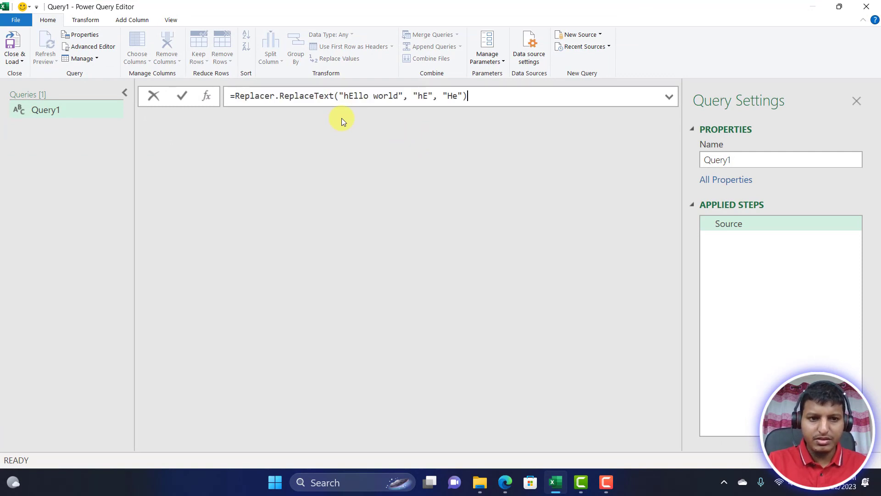
{"action": "key", "text": "Return"}
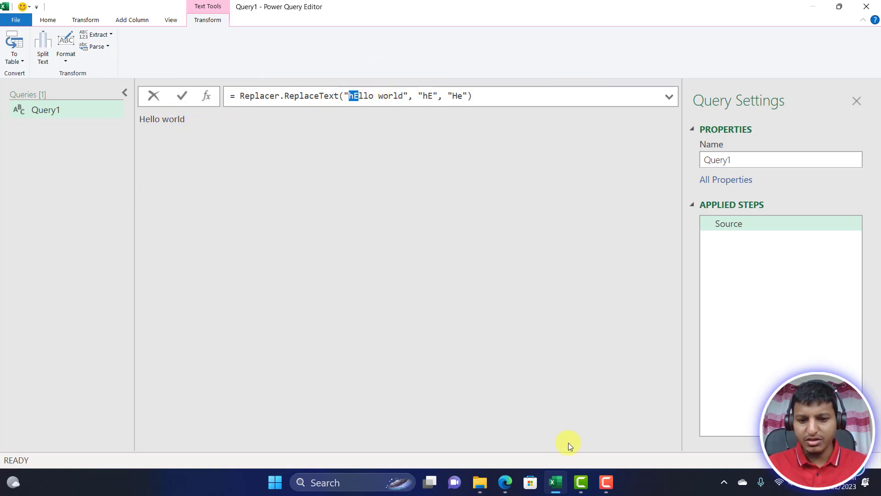
- Recheck the old and new text arguments of the example in the browser, and return to the Power Query Editor
{"action": "left_click", "coordinate": [506, 481]}
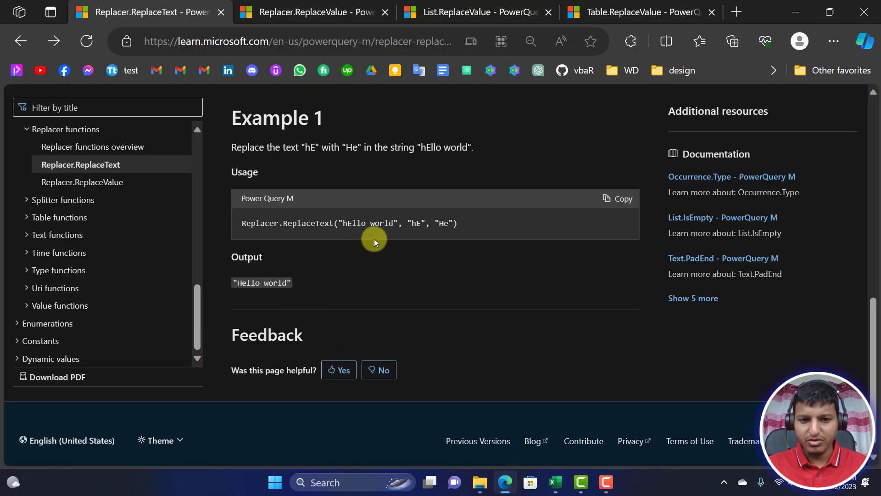
{"action": "double_click", "coordinate": [414, 220]}
{"action": "left_click", "coordinate": [441, 220]}
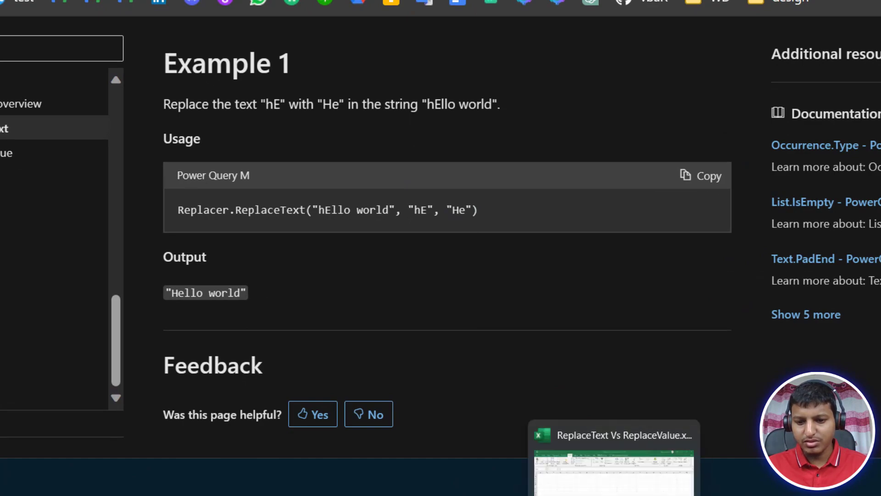
{"action": "left_click", "coordinate": [613, 495]}
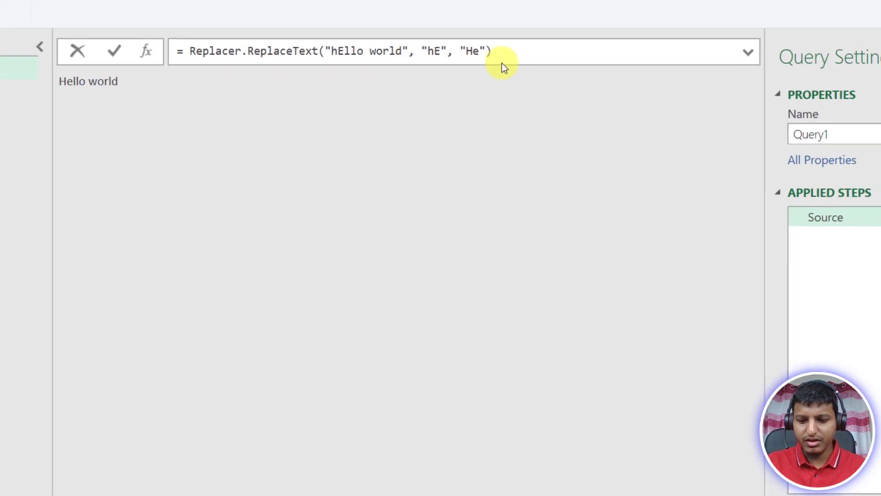
- Change the old text argument in the ReplaceText formula to "HE" and apply the formula
{"action": "key", "text": "BackSpace"}
{"action": "key", "text": "BackSpace"}
{"action": "key", "text": "Caps_Lock"}
{"action": "type", "text": "H"}
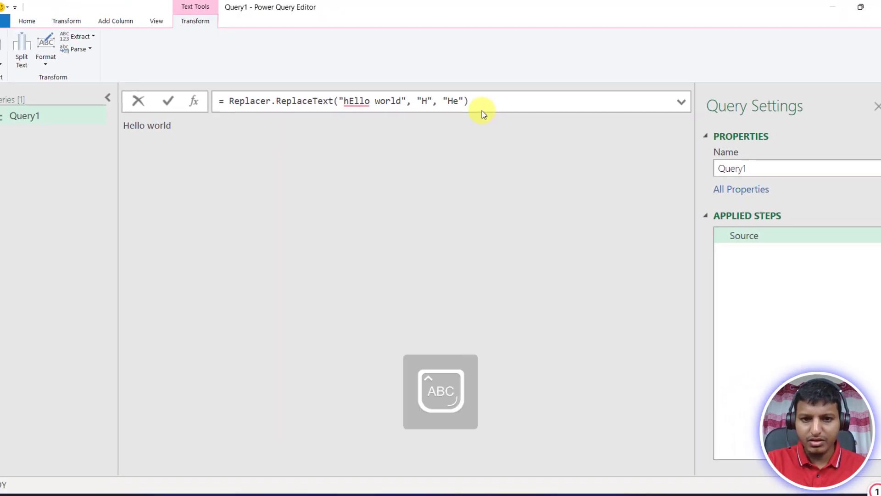
{"action": "type", "text": "E"}
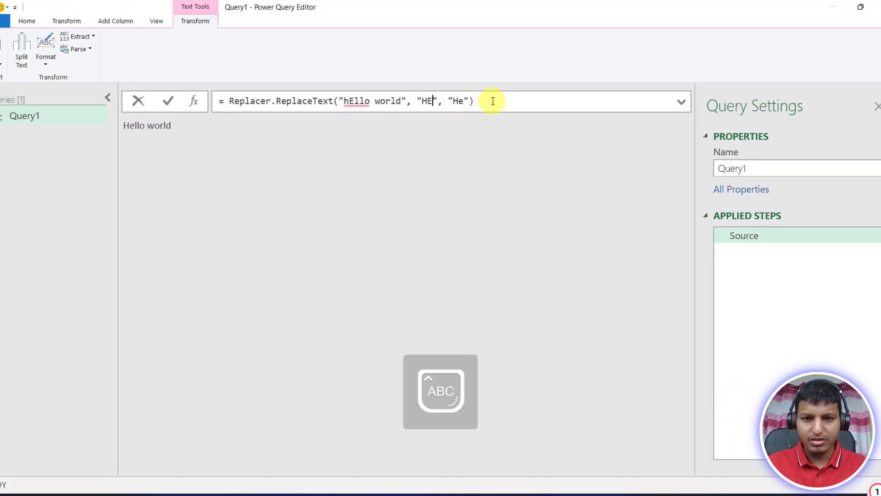
{"action": "left_click", "coordinate": [492, 101]}
{"action": "key", "text": "Return"}
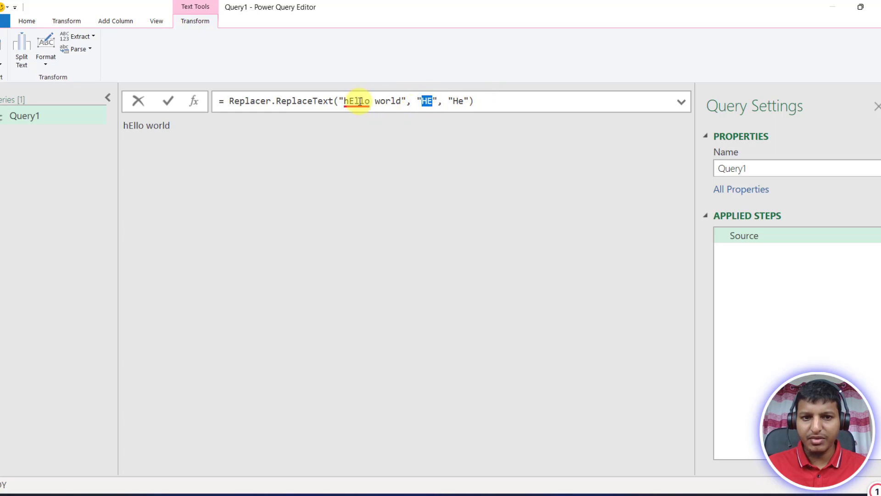
{"action": "left_click", "coordinate": [347, 104]}
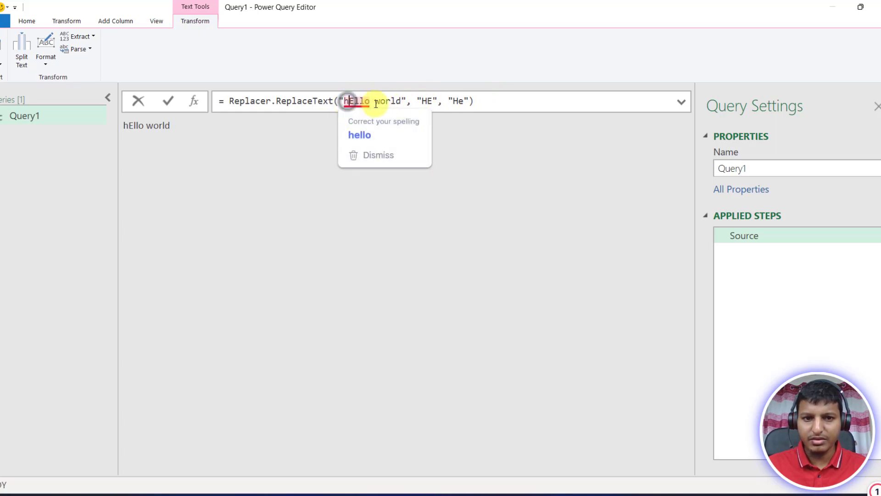
- Change the original text in the ReplaceText formula to "HEllo world" and apply it
{"action": "key", "text": "Delete"}
{"action": "type", "text": "H"}
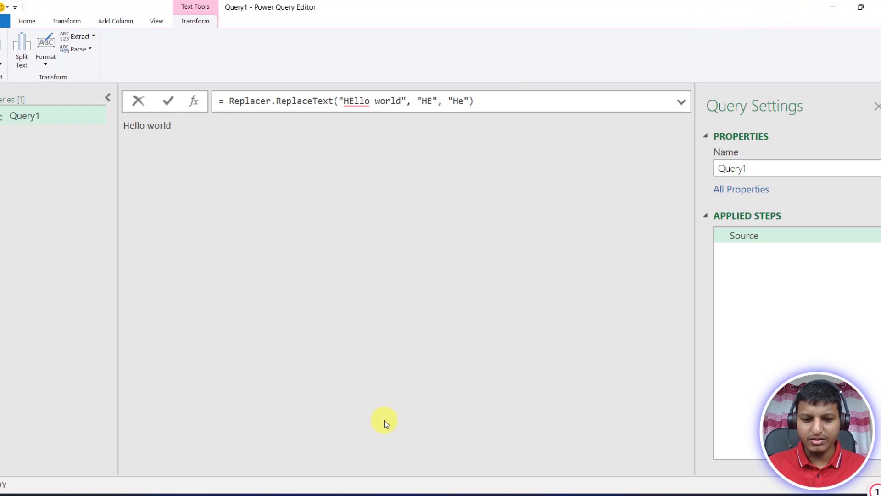
- Switch to the browser and compare the argument types in the syntax of Replacer.ReplaceText and Replacer.ReplaceValue
{"action": "key", "text": "alt+Tab"}
{"action": "left_click", "coordinate": [173, 10]}
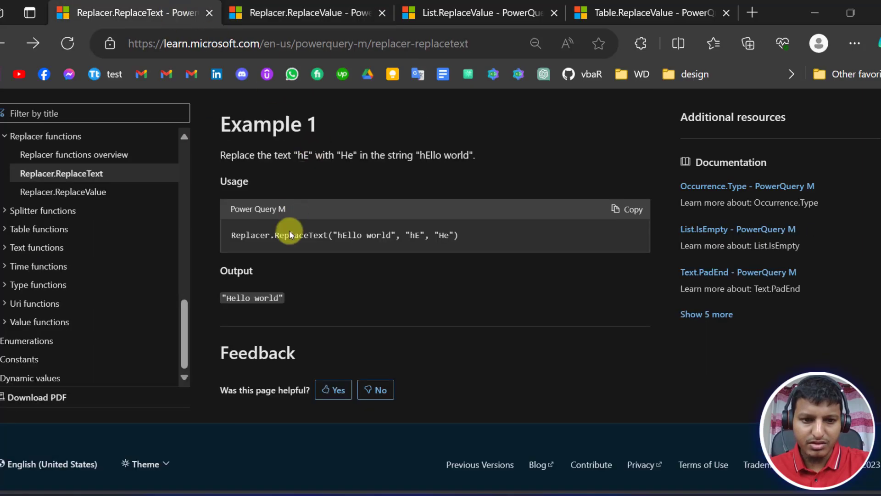
{"action": "scroll", "coordinate": [329, 208], "scroll_direction": "up", "scroll_amount": 4}
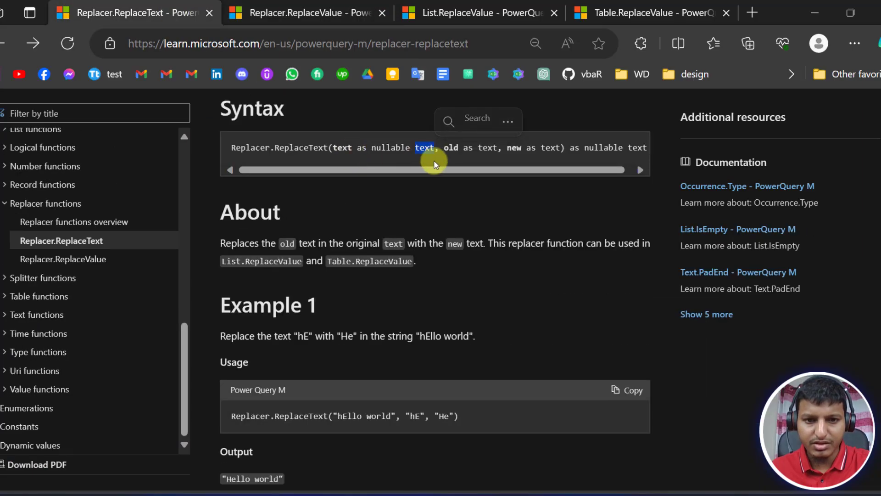
{"action": "double_click", "coordinate": [460, 146]}
{"action": "left_click", "coordinate": [575, 150]}
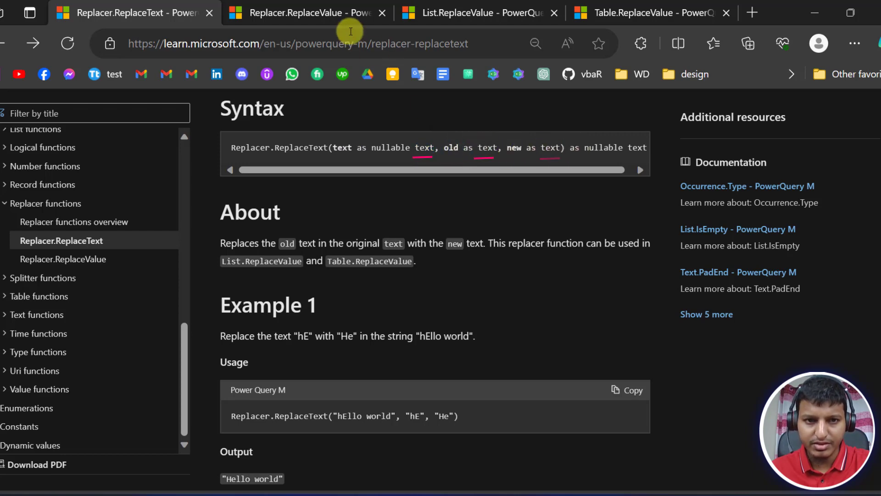
{"action": "left_click", "coordinate": [337, 13]}
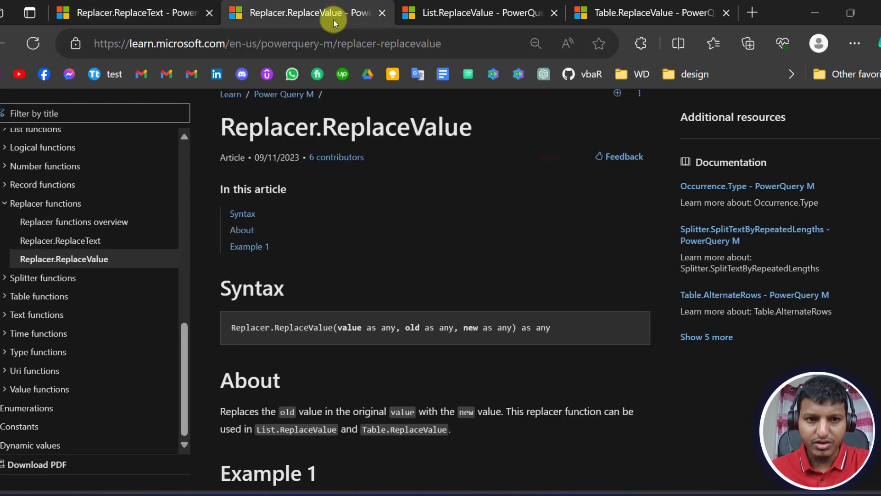
{"action": "double_click", "coordinate": [349, 327]}
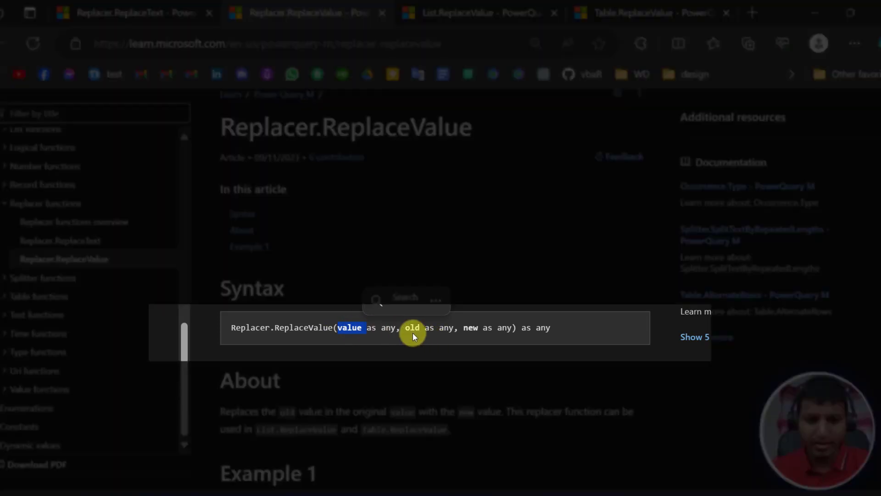
{"action": "double_click", "coordinate": [412, 331]}
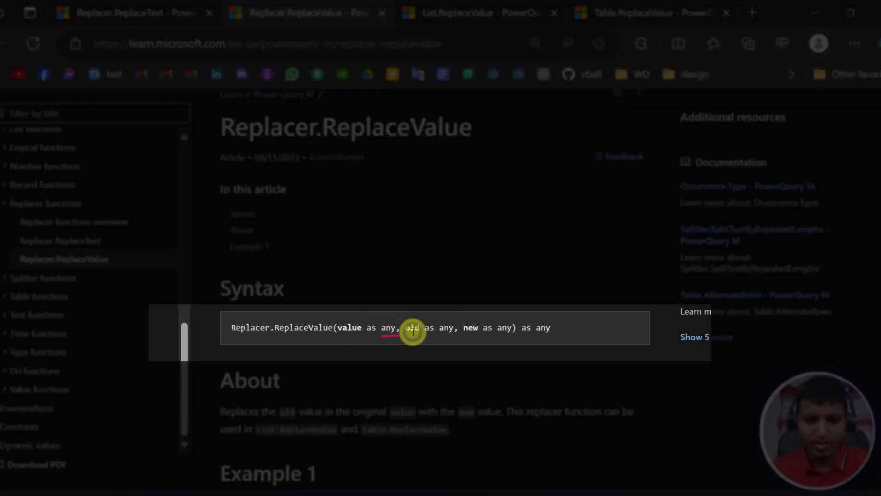
{"action": "left_click", "coordinate": [475, 334]}
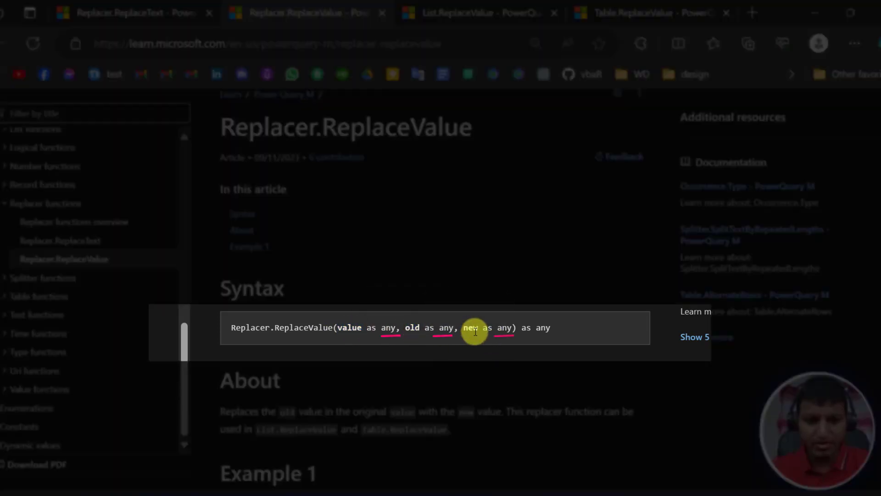
{"action": "double_click", "coordinate": [387, 329]}
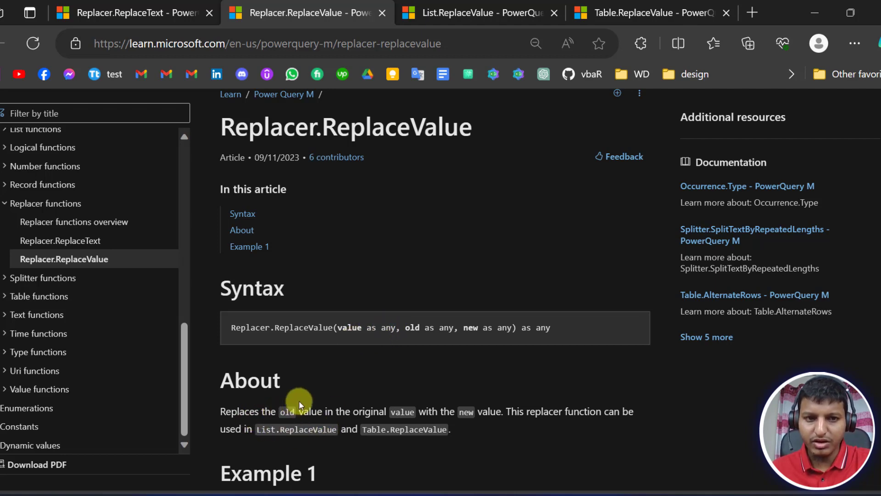
- Compare the About descriptions of Replacer.ReplaceText and Replacer.ReplaceValue, and read the ReplaceValue example
{"action": "left_click", "coordinate": [136, 17]}
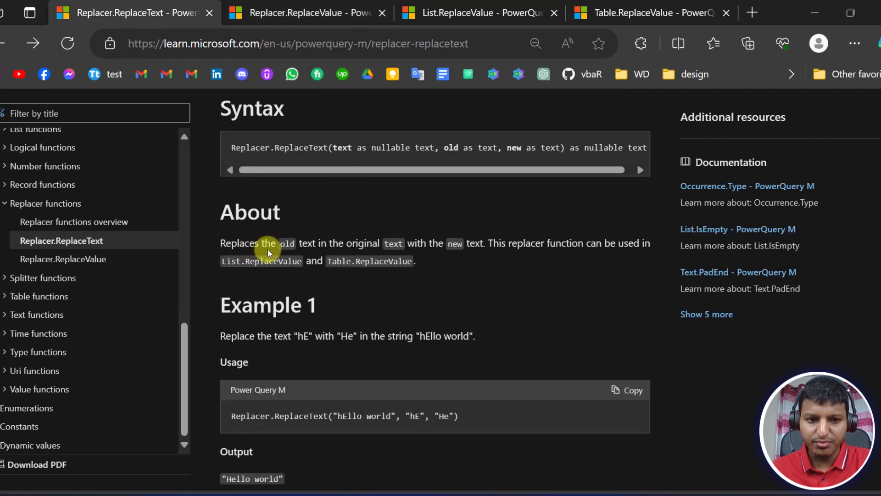
{"action": "left_click", "coordinate": [307, 15]}
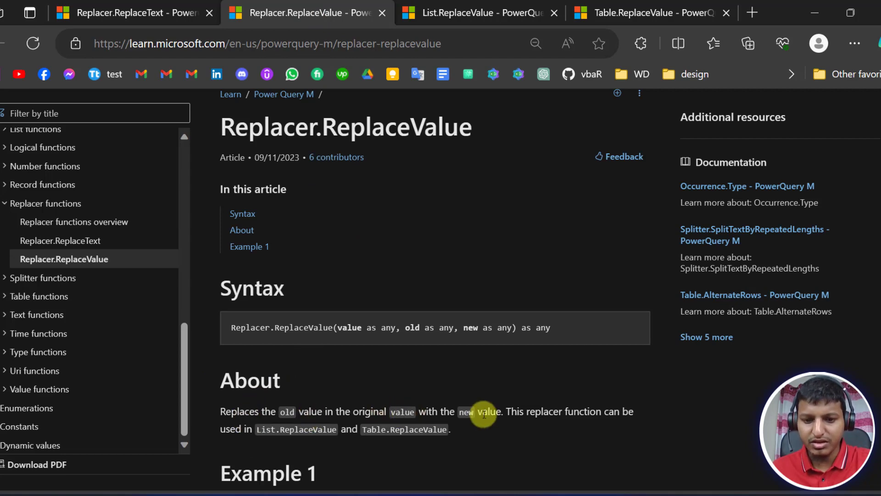
{"action": "left_click", "coordinate": [146, 13]}
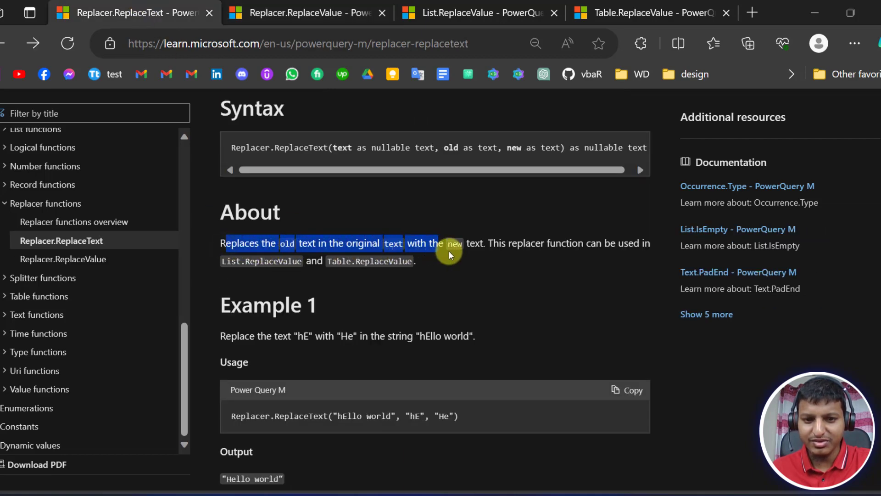
{"action": "left_click_drag", "start_coordinate": [448, 251], "coordinate": [483, 250]}
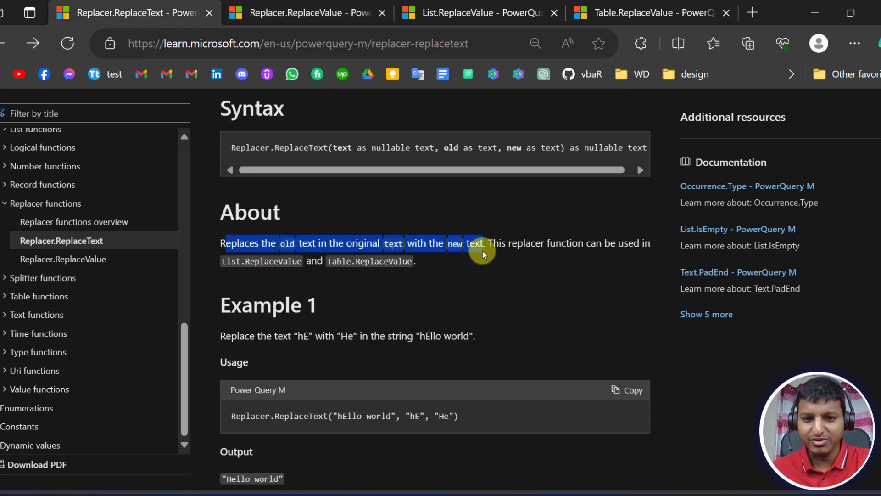
{"action": "left_click", "coordinate": [283, 17]}
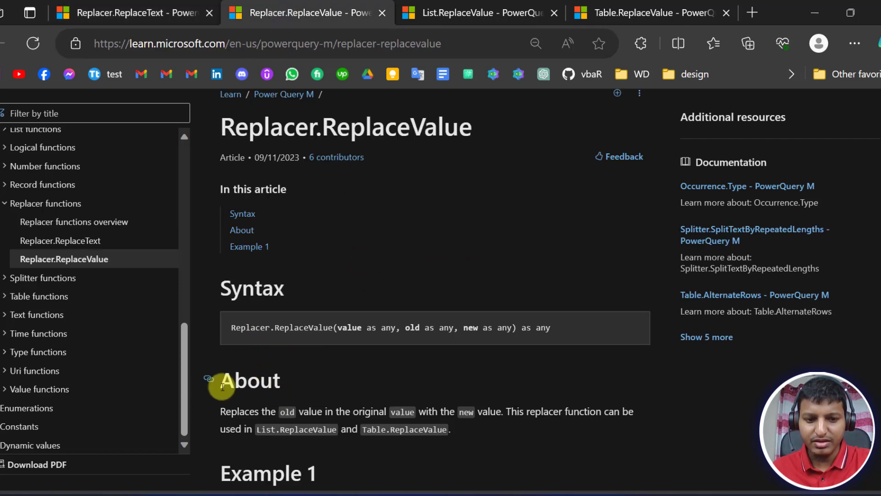
{"action": "scroll", "coordinate": [222, 386], "scroll_direction": "down", "scroll_amount": 4}
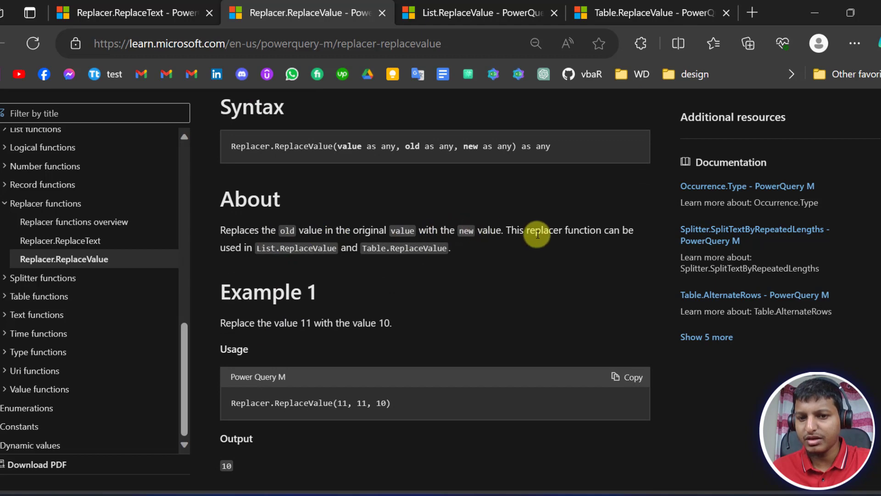
{"action": "scroll", "coordinate": [453, 191], "scroll_direction": "up", "scroll_amount": 4}
{"action": "scroll", "coordinate": [404, 193], "scroll_direction": "down", "scroll_amount": 4}
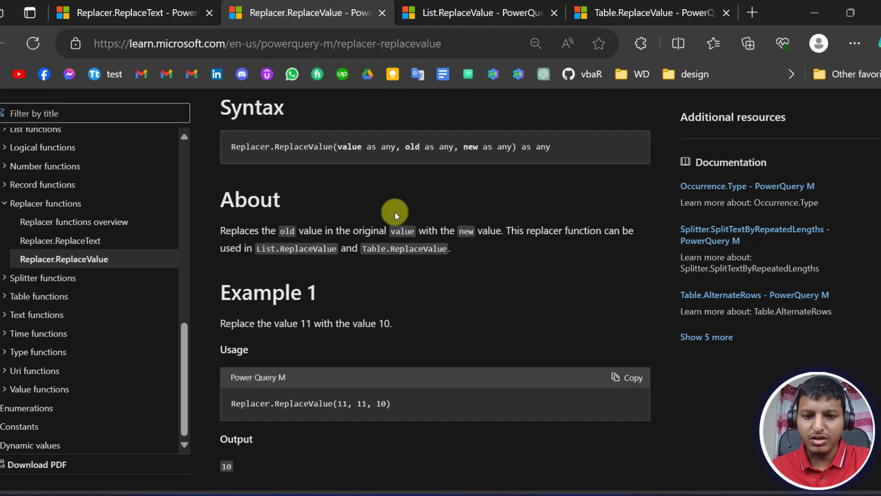
- Copy the ReplaceValue example and add it in the Power Query Editor as a new query step with the formula =Replacer.ReplaceValue(11, 11, 10)
{"action": "left_click", "coordinate": [625, 377]}
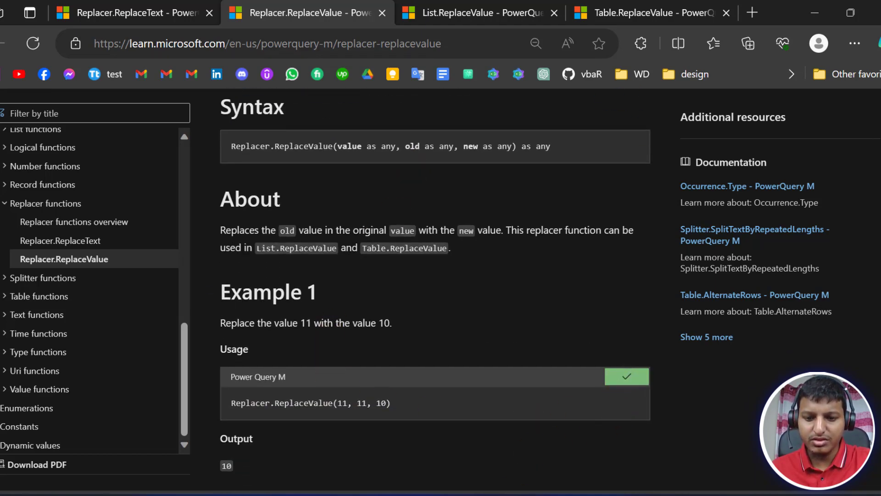
{"action": "key", "text": "alt+Tab"}
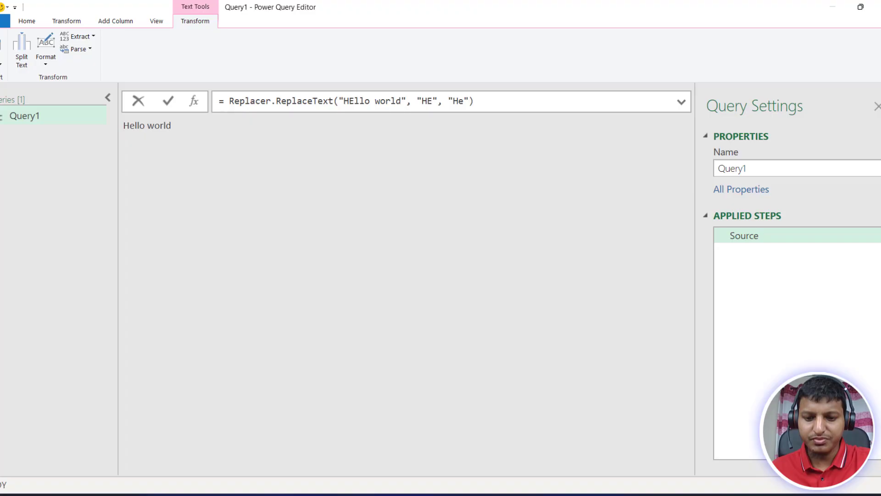
{"action": "left_click", "coordinate": [194, 101]}
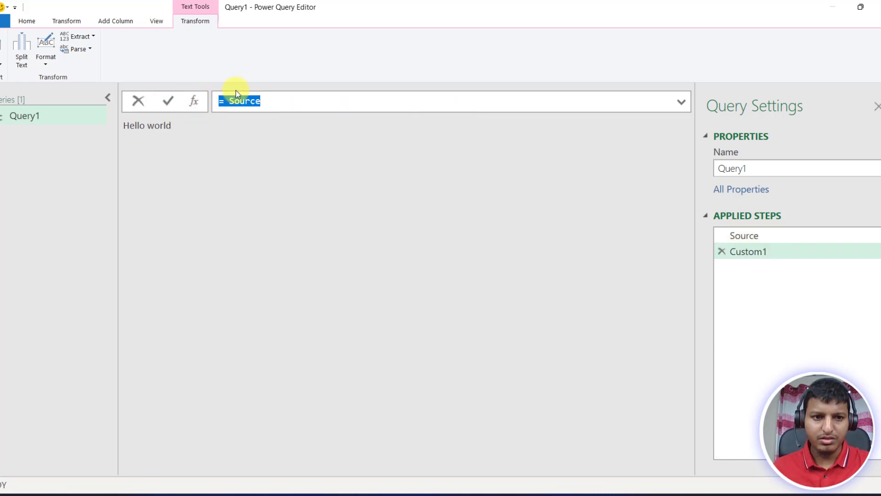
{"action": "key", "text": "ctrl+v"}
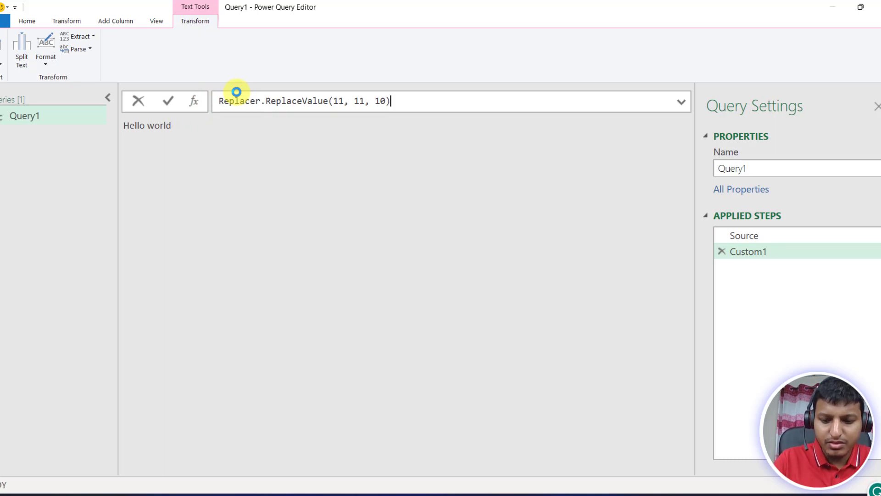
{"action": "left_click", "coordinate": [217, 100]}
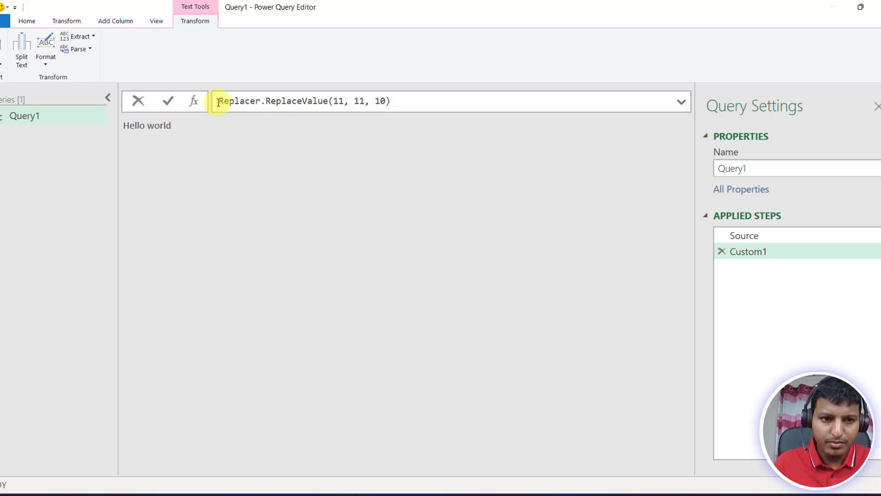
{"action": "type", "text": "="}
{"action": "key", "text": "Return"}
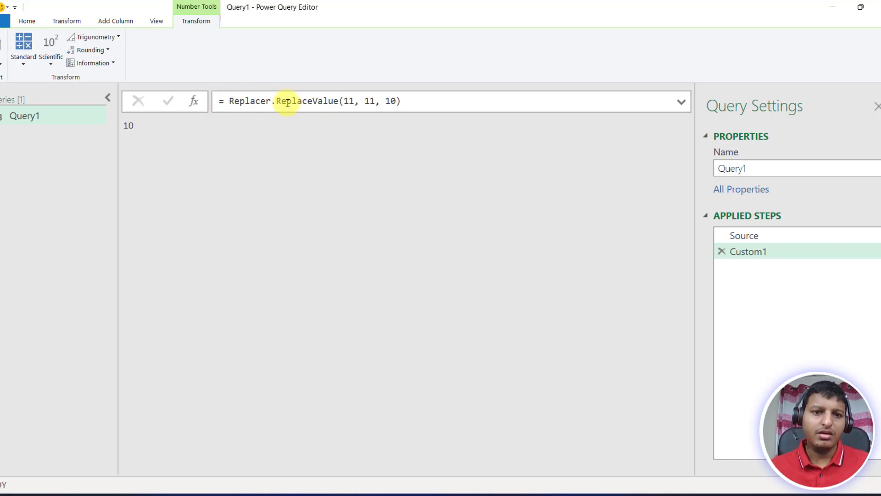
- Review the old and new value arguments in the ReplaceValue formula
{"action": "double_click", "coordinate": [367, 101]}
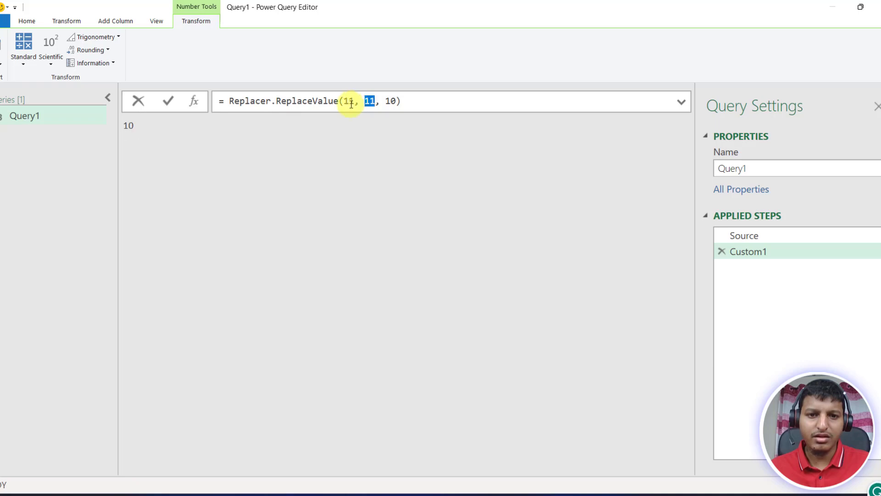
{"action": "double_click", "coordinate": [390, 101]}
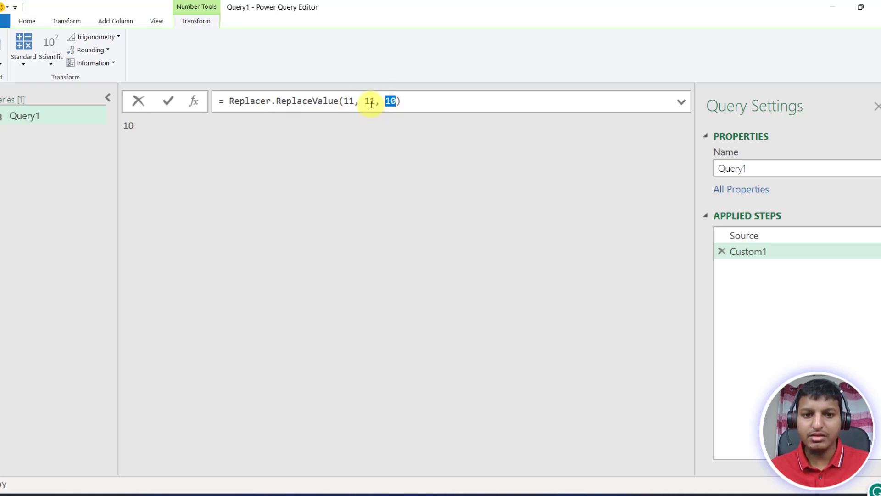
{"action": "left_click", "coordinate": [369, 101]}
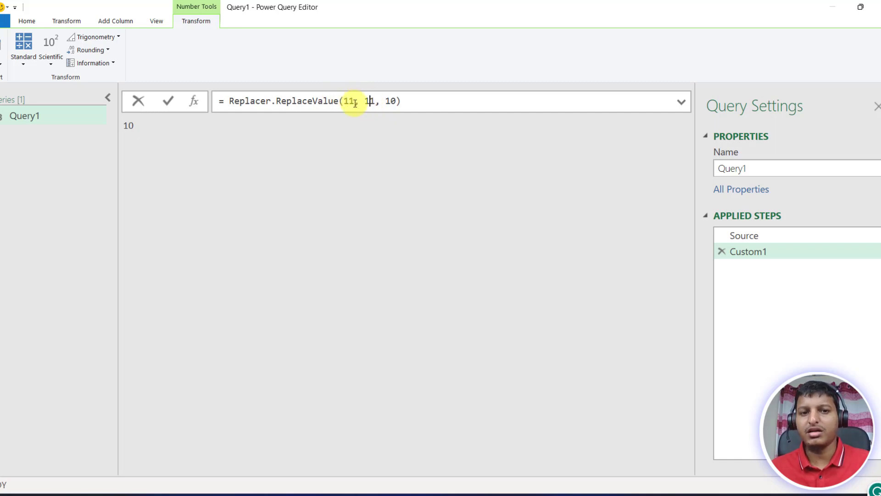
- Replace the numeric arguments of the ReplaceValue formula with "HE", "HE" and "He", apply it and inspect the result
{"action": "double_click", "coordinate": [350, 101]}
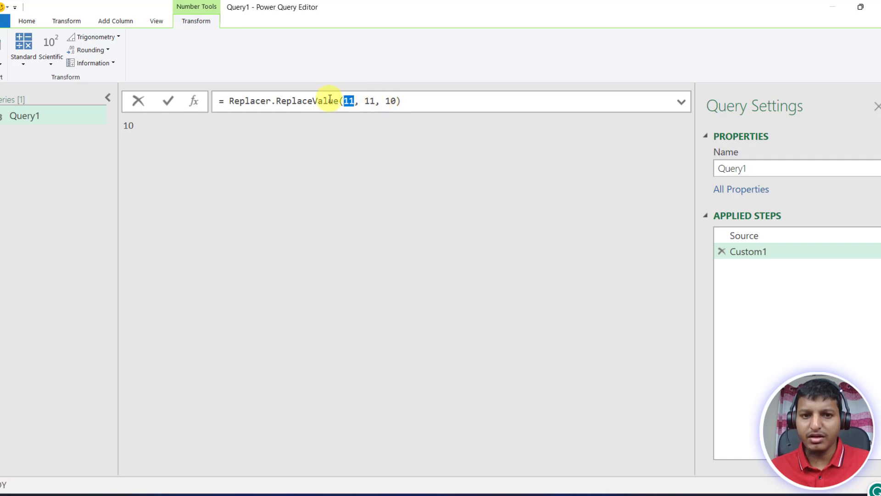
{"action": "type", "text": "\""}
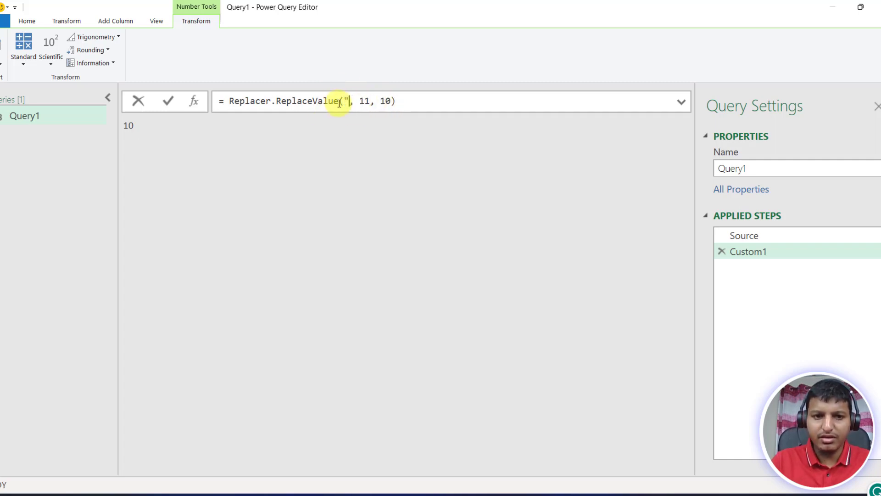
{"action": "type", "text": "HE"}
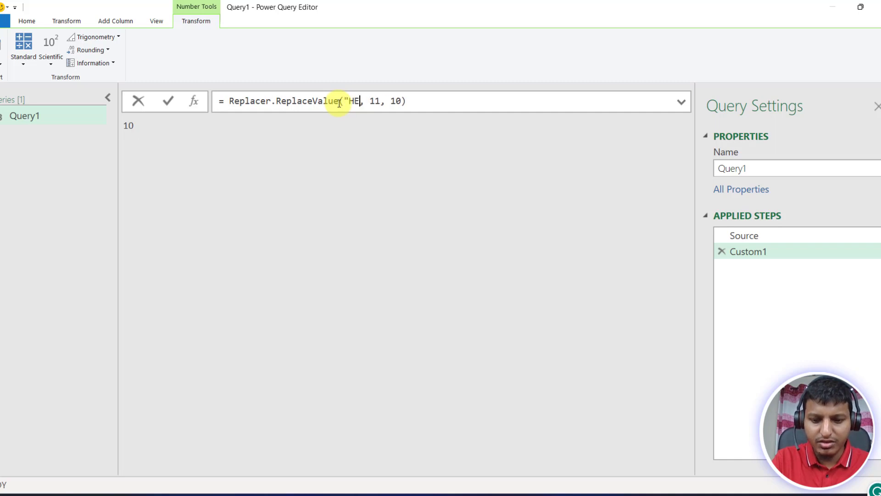
{"action": "type", "text": "\"HE"}
{"action": "type", "text": "\""}
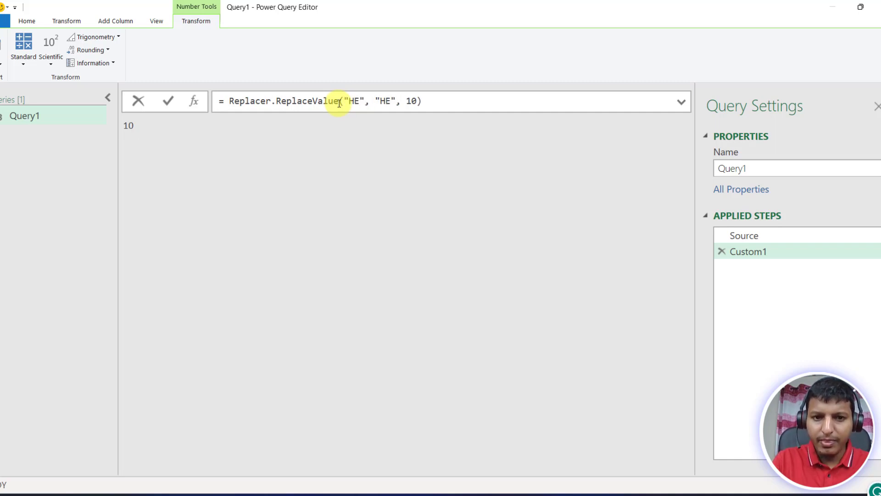
{"action": "type", "text": ",\"H,"}
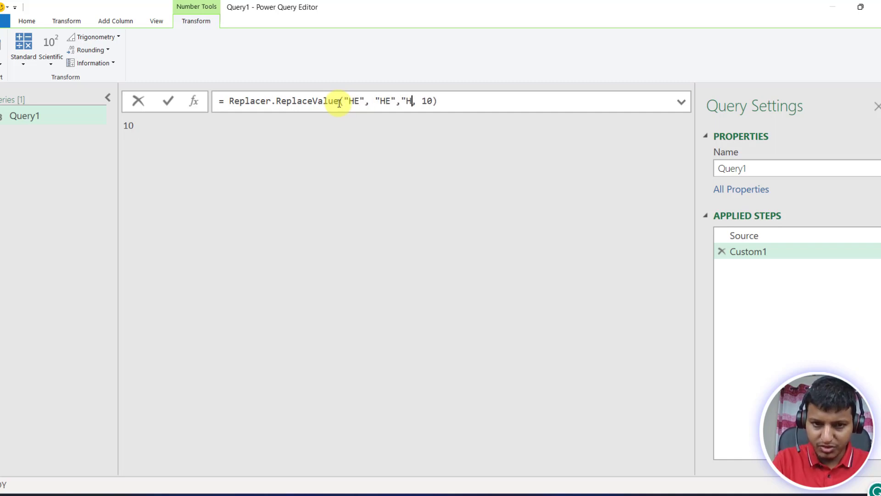
{"action": "key", "text": "Caps_Lock"}
{"action": "type", "text": "e\""}
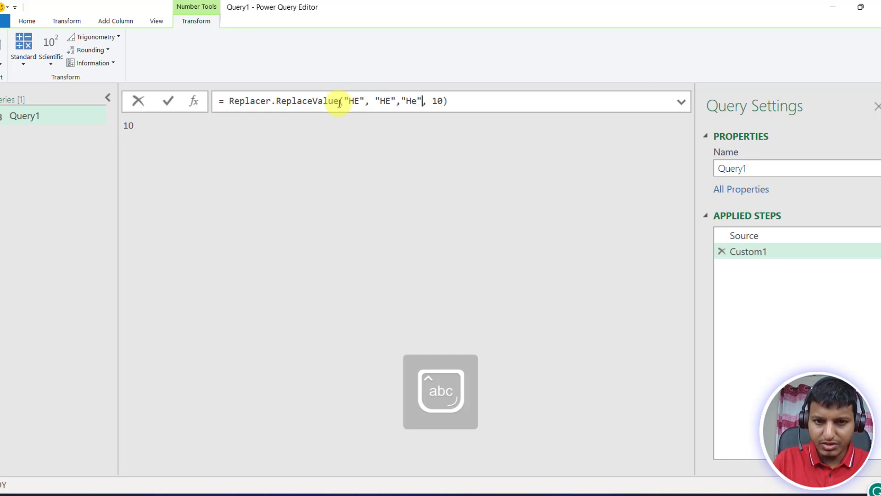
{"action": "key", "text": "shift+Right"}
{"action": "key", "text": "shift+Right"}
{"action": "key", "text": "shift+Right"}
{"action": "key", "text": "BackSpace"}
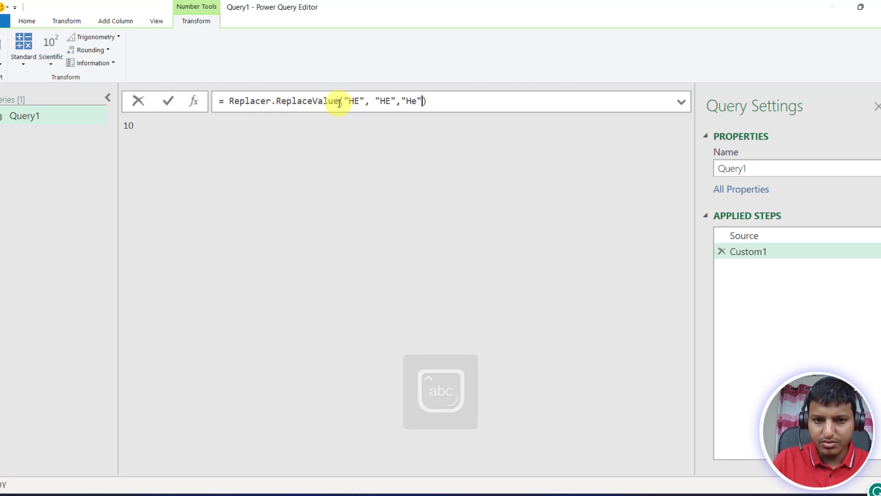
{"action": "key", "text": "Return"}
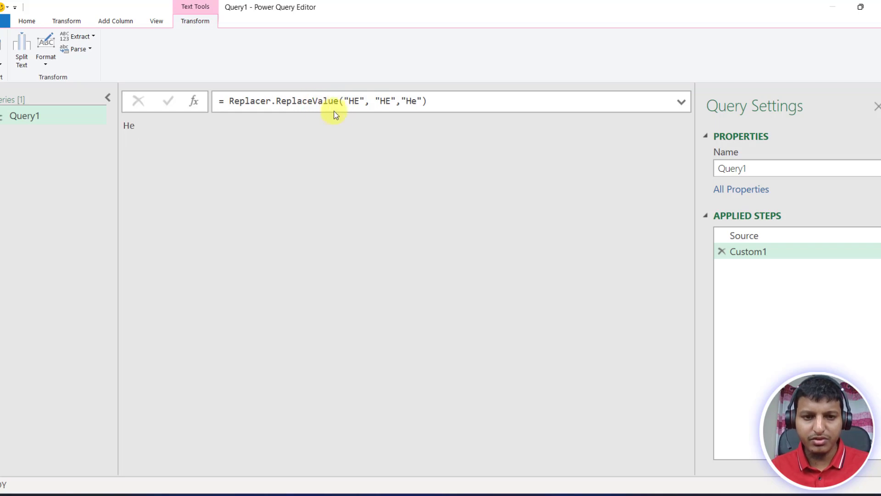
{"action": "left_click", "coordinate": [134, 127]}
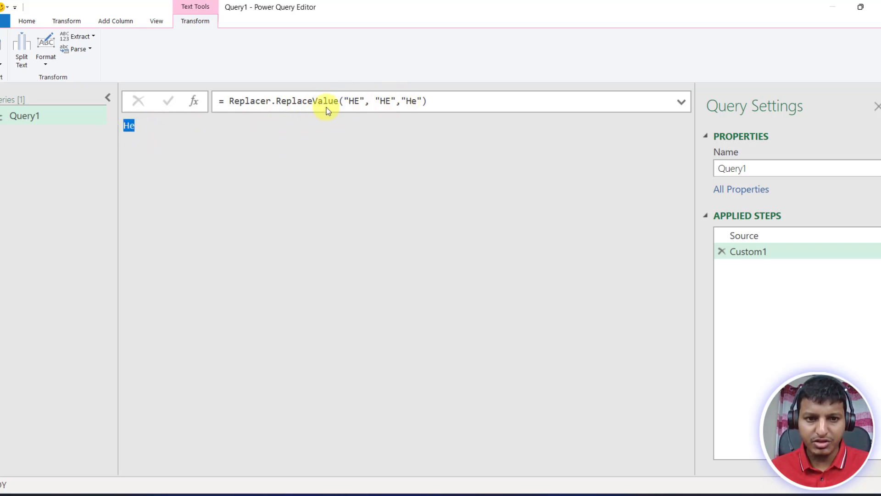
- Change the first argument of the ReplaceValue formula to "HEllo" and apply the formula
{"action": "left_click", "coordinate": [360, 101]}
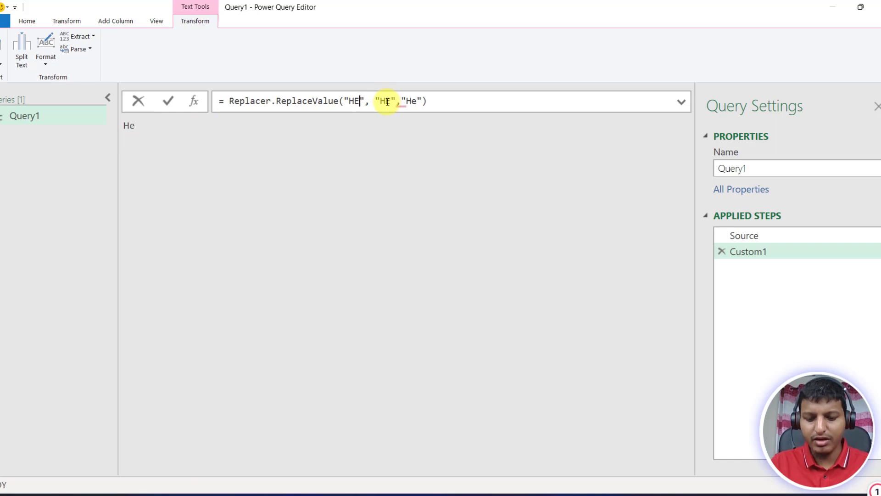
{"action": "type", "text": "llo"}
{"action": "left_click", "coordinate": [474, 99]}
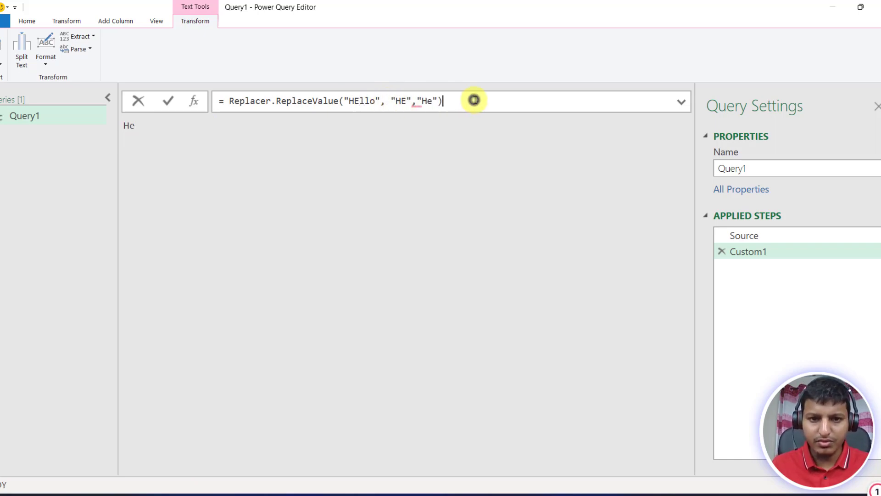
{"action": "key", "text": "Return"}
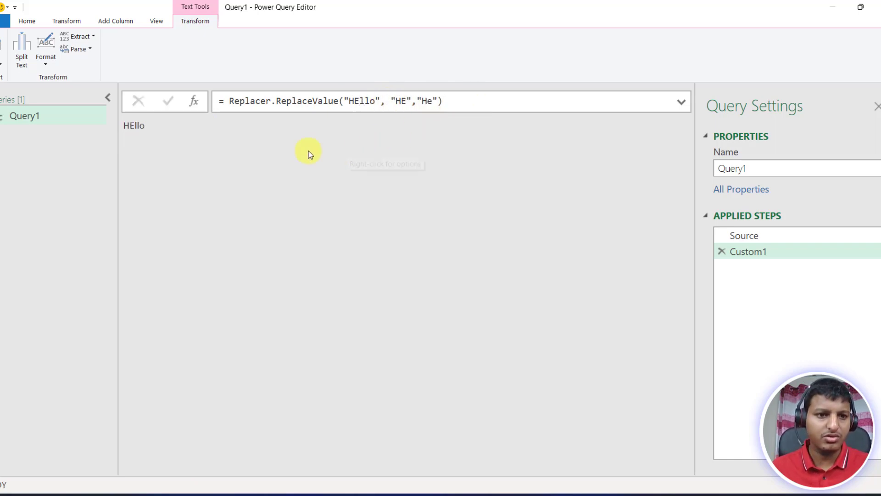
- Compare the value, old and new arguments of the ReplaceValue formula to see how the function matches text
{"action": "double_click", "coordinate": [399, 100]}
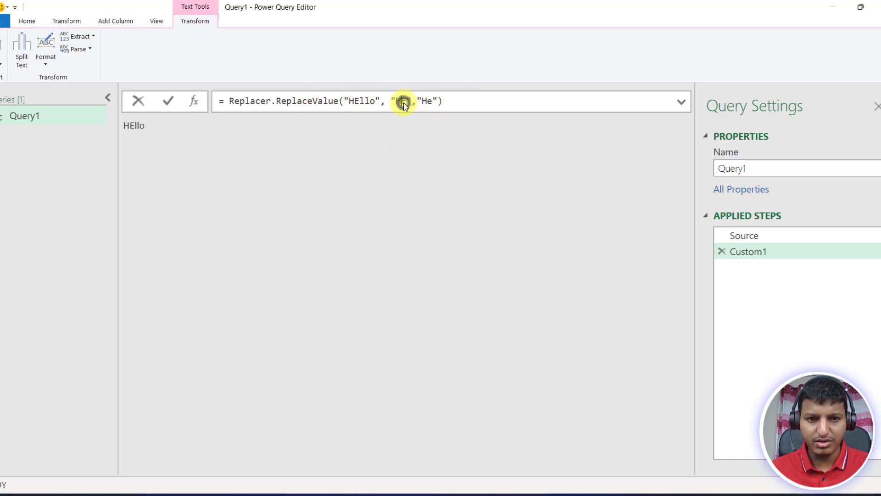
{"action": "double_click", "coordinate": [427, 100]}
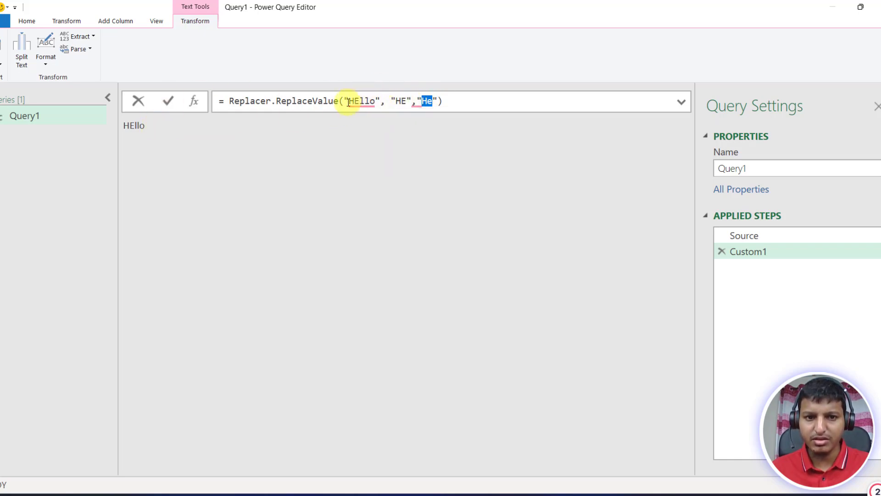
{"action": "double_click", "coordinate": [365, 100]}
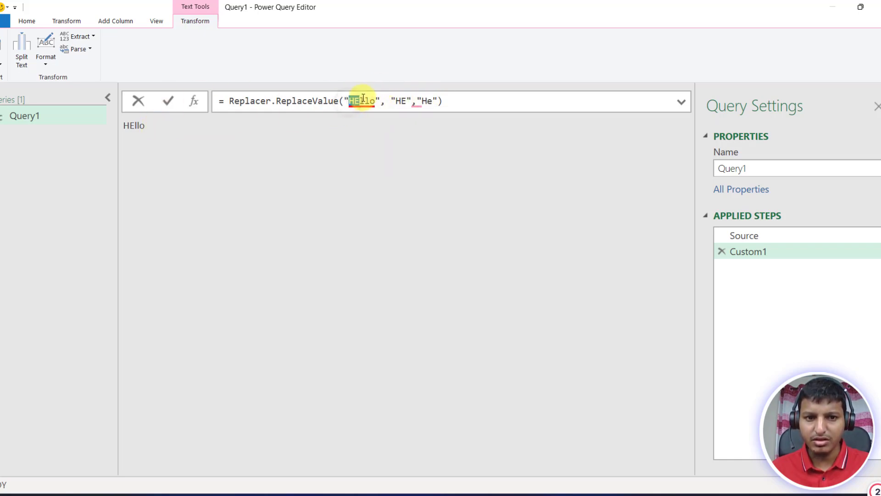
{"action": "double_click", "coordinate": [398, 102]}
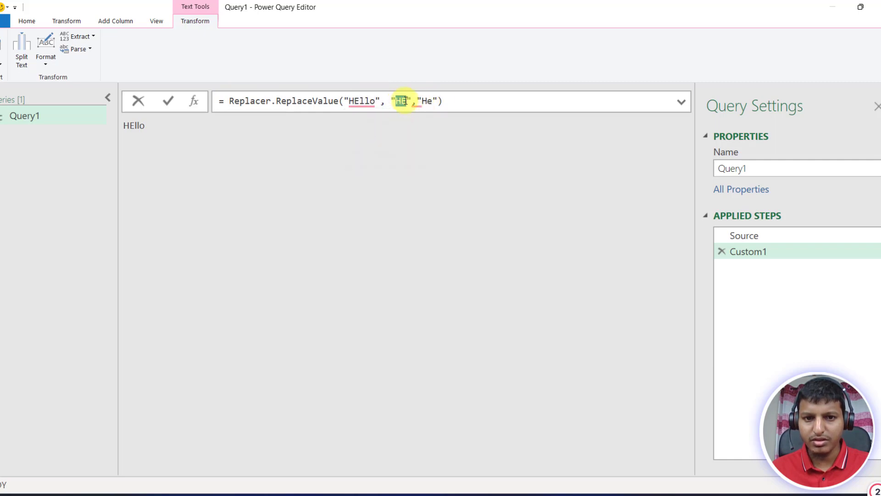
{"action": "double_click", "coordinate": [360, 102]}
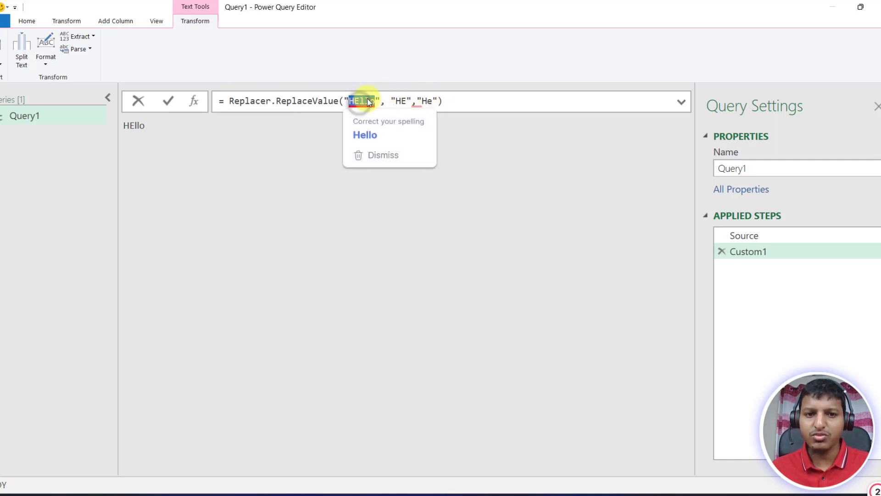
{"action": "left_click", "coordinate": [392, 101]}
{"action": "double_click", "coordinate": [400, 101]}
{"action": "double_click", "coordinate": [426, 101]}
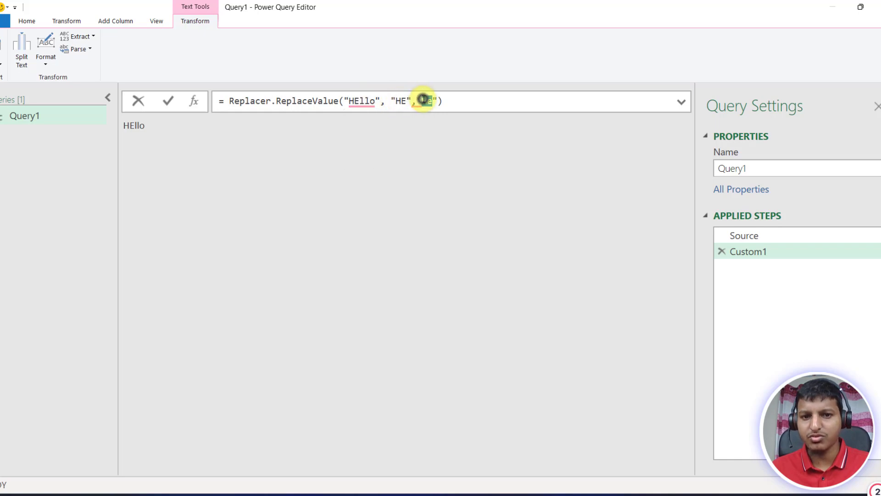
{"action": "double_click", "coordinate": [306, 101]}
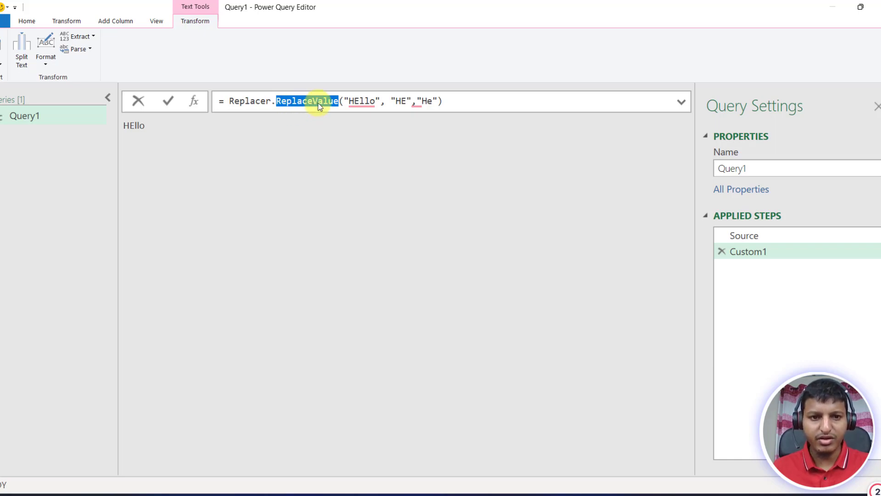
{"action": "left_click", "coordinate": [365, 101]}
{"action": "double_click", "coordinate": [366, 101]}
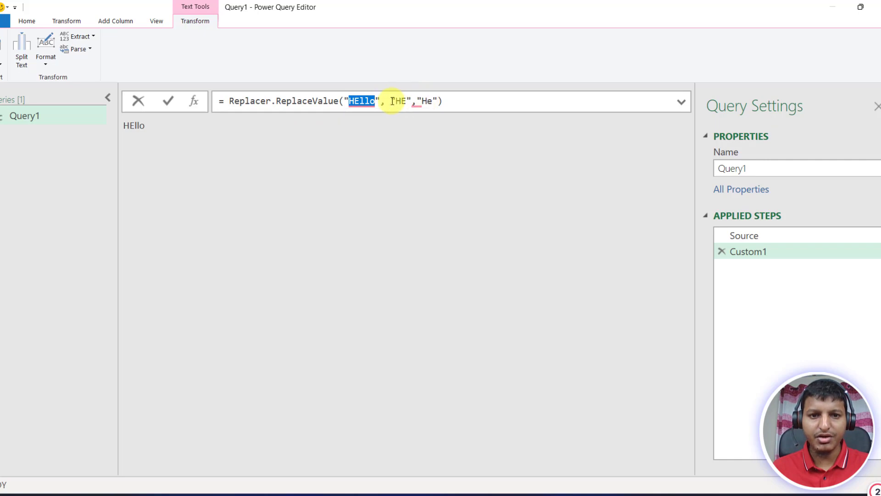
{"action": "double_click", "coordinate": [402, 100]}
{"action": "left_click", "coordinate": [361, 101]}
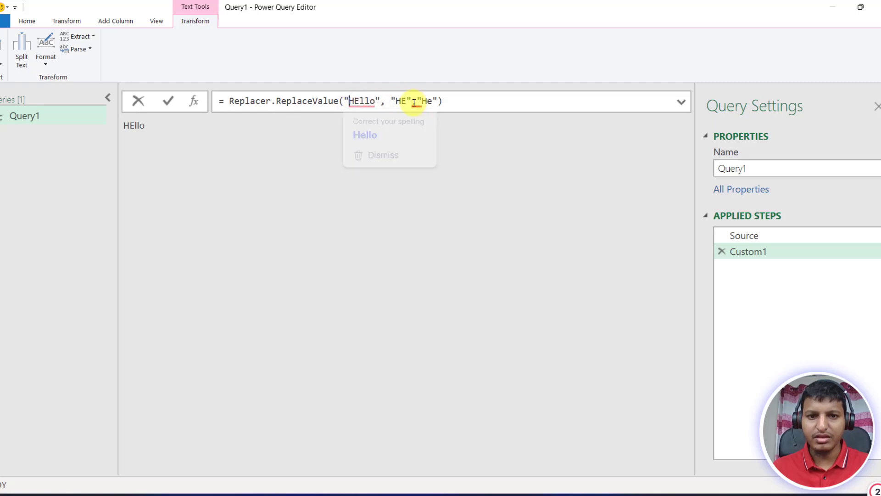
{"action": "left_click", "coordinate": [450, 100]}
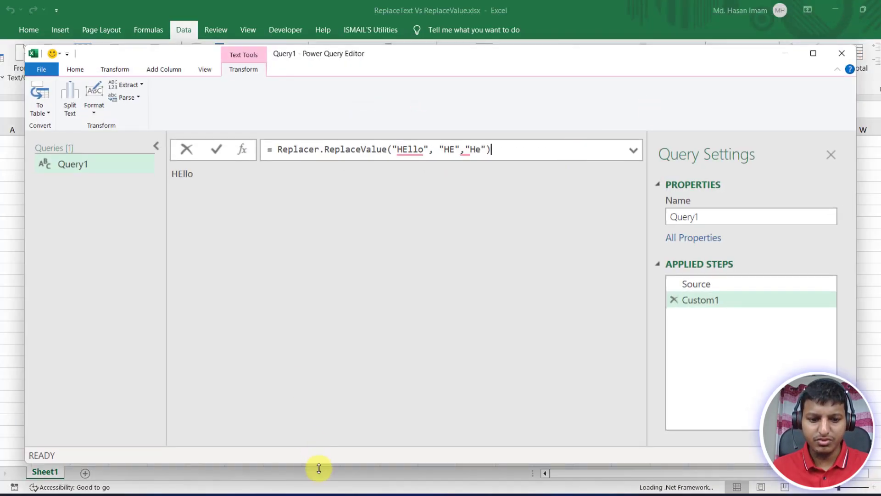
- Switch to the browser and review the replacer argument in the syntax of List.ReplaceValue and Table.ReplaceValue
{"action": "left_click", "coordinate": [509, 495]}
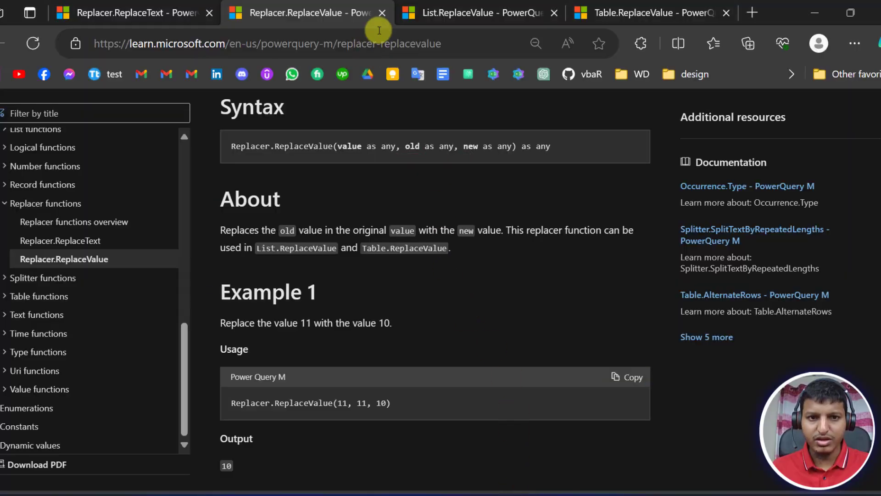
{"action": "left_click", "coordinate": [435, 28]}
{"action": "scroll", "coordinate": [413, 232], "scroll_direction": "up", "scroll_amount": 6}
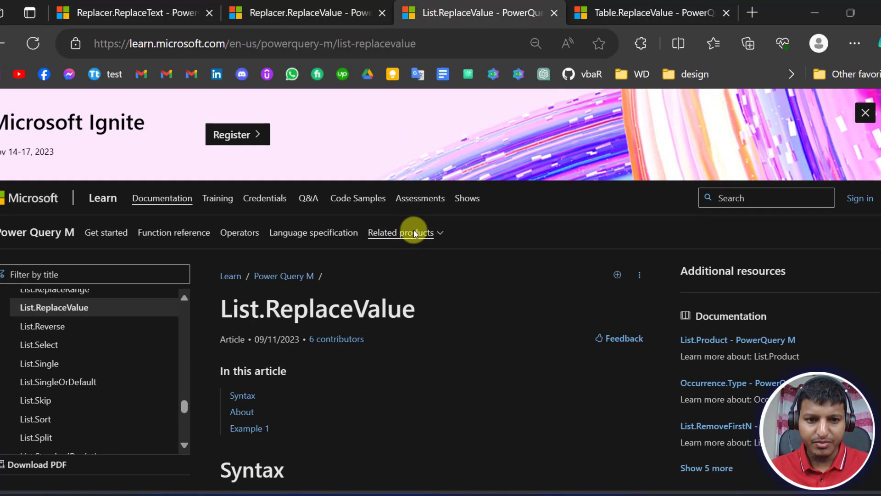
{"action": "scroll", "coordinate": [325, 177], "scroll_direction": "down", "scroll_amount": 3}
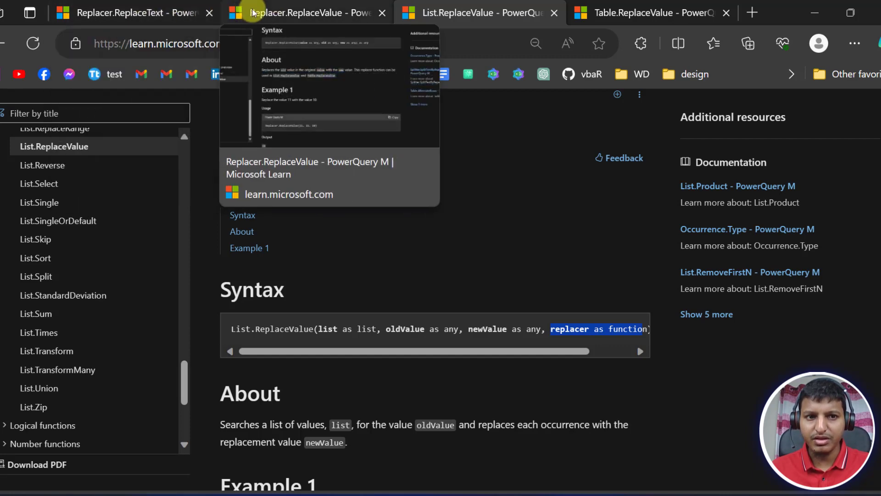
{"action": "left_click", "coordinate": [338, 180]}
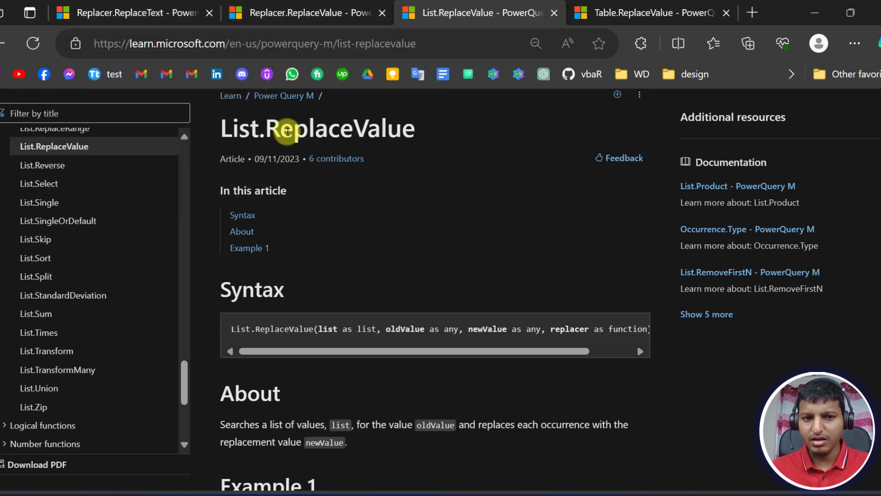
{"action": "left_click", "coordinate": [628, 13]}
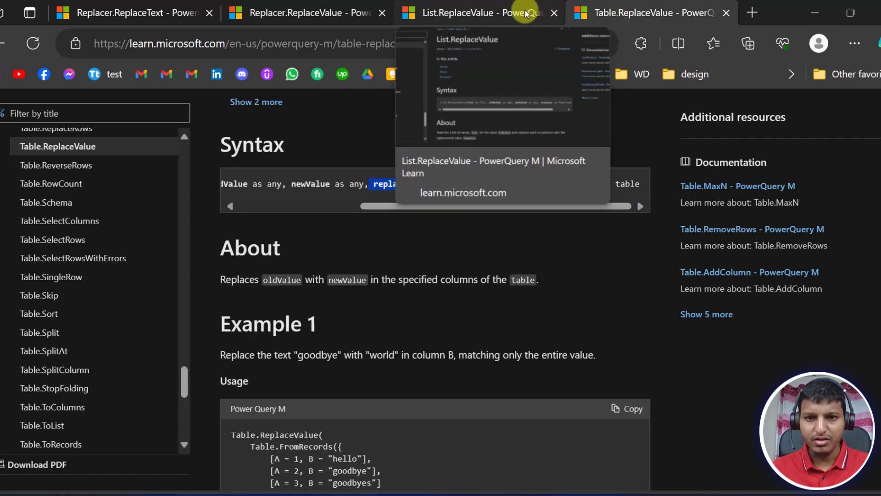
{"action": "left_click", "coordinate": [518, 11]}
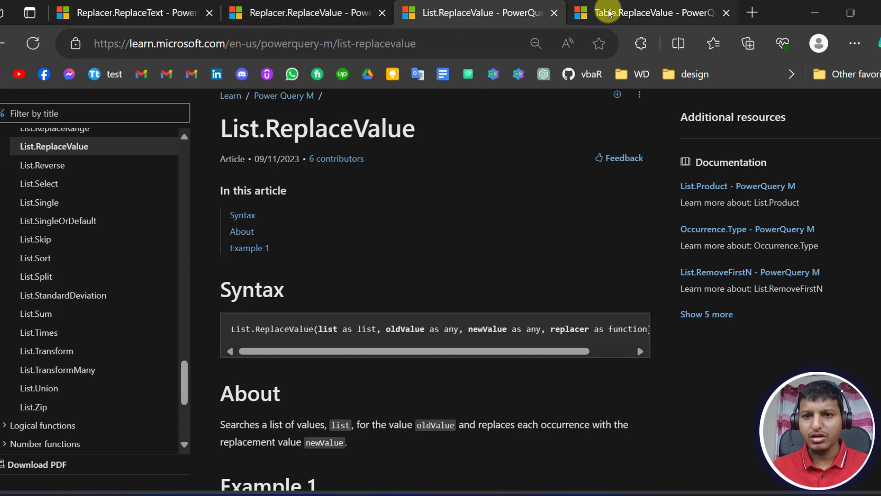
{"action": "mouse_move", "coordinate": [602, 21]}
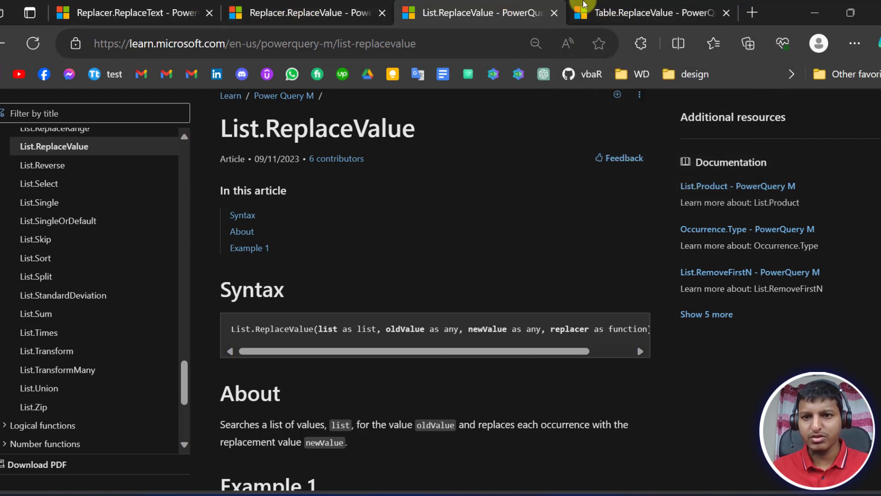
{"action": "mouse_move", "coordinate": [631, 15]}
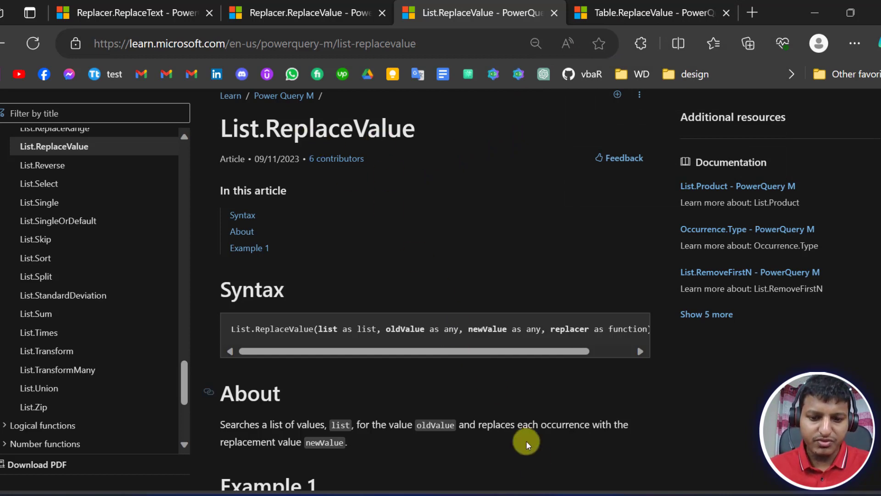
- Return to the Power Query Editor and add a query step with the list formula ={"Hello","He is a good man","Where are you"}
{"action": "left_click", "coordinate": [546, 491]}
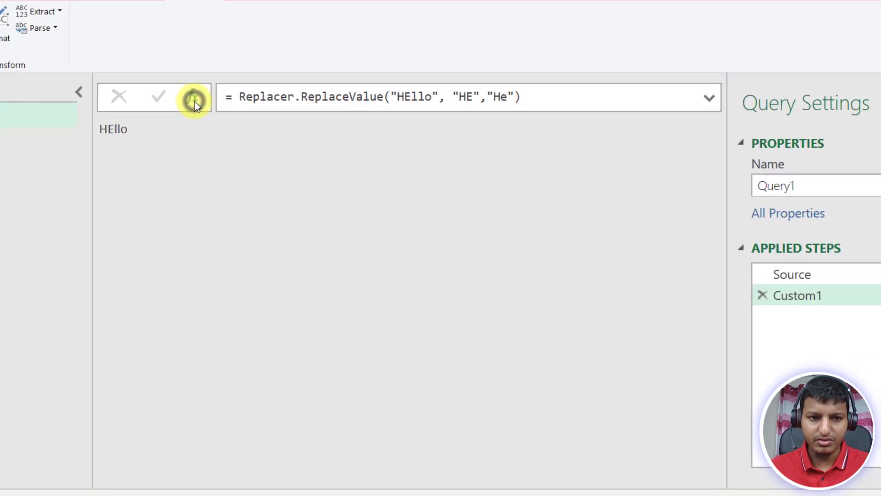
{"action": "left_click", "coordinate": [241, 150]}
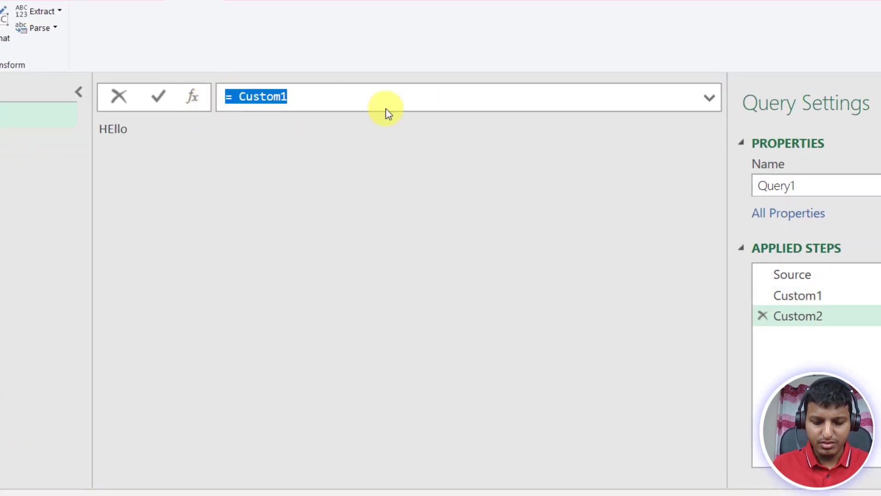
{"action": "type", "text": "={"}
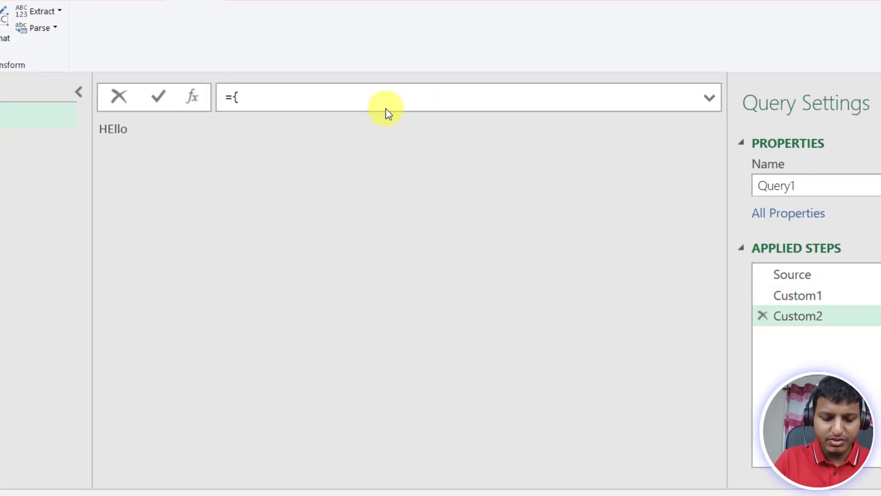
{"action": "type", "text": "\"Hello\",\""}
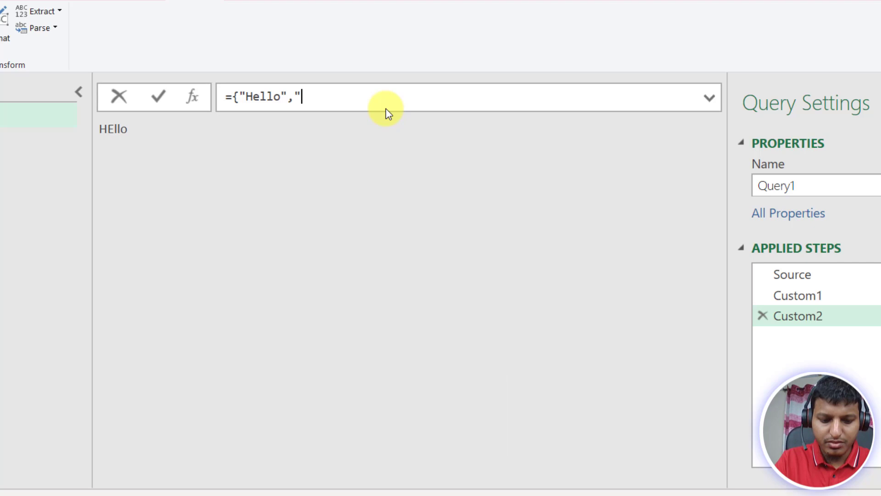
{"action": "key", "text": "Caps_Lock"}
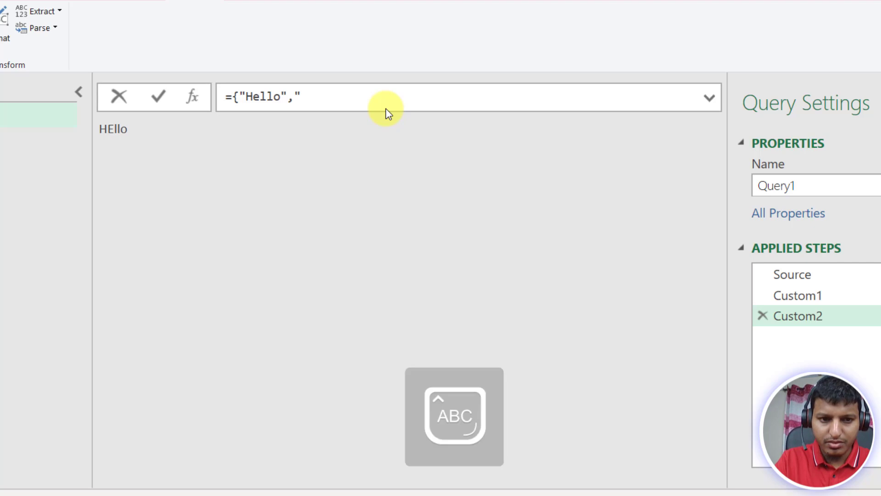
{"action": "type", "text": "\",\"H"}
{"action": "key", "text": "Caps_Lock"}
{"action": "type", "text": "e"}
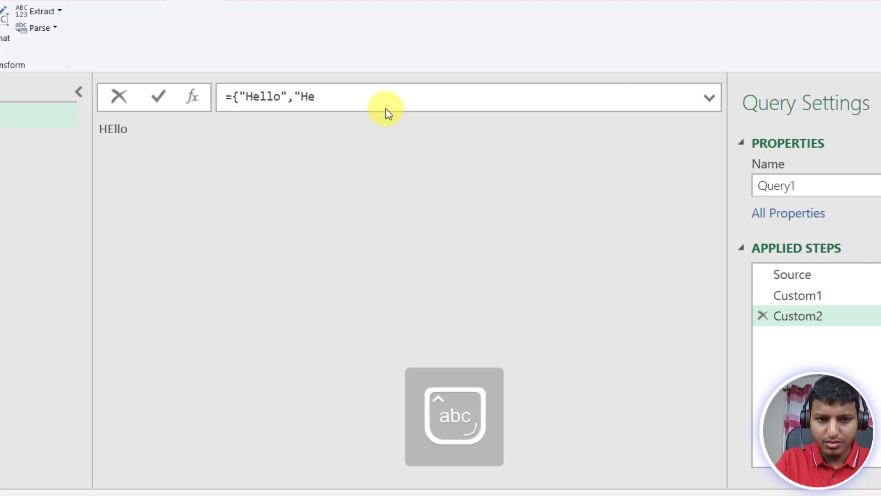
{"action": "type", "text": " is a good man\",\"Where are you"}
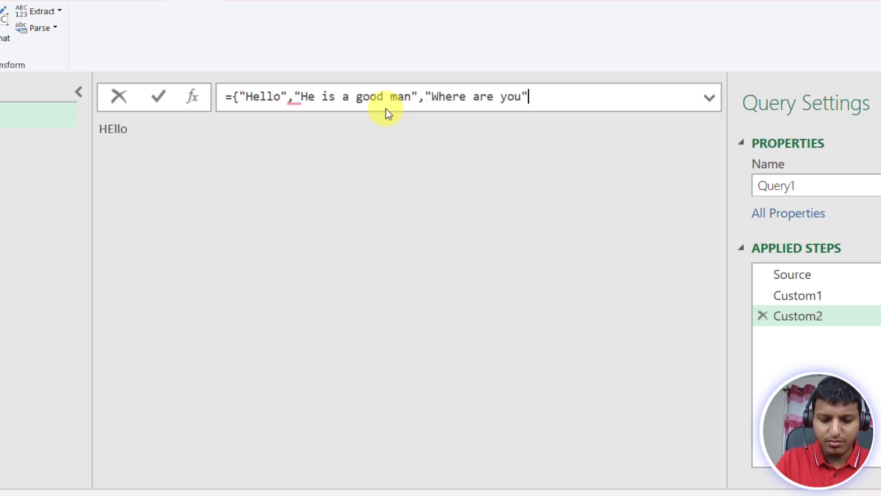
{"action": "type", "text": "\"}"}
{"action": "key", "text": "Return"}
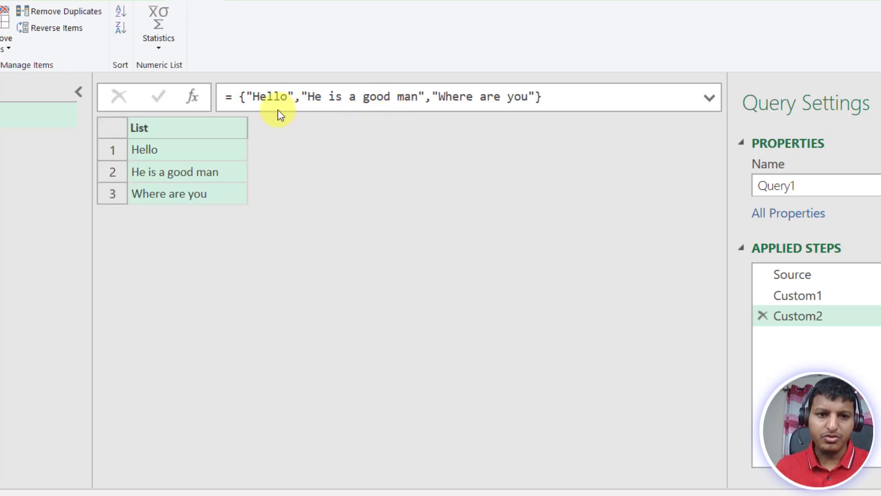
- Add a question mark to the end of the list item "Where are you" and apply the formula
{"action": "double_click", "coordinate": [274, 96]}
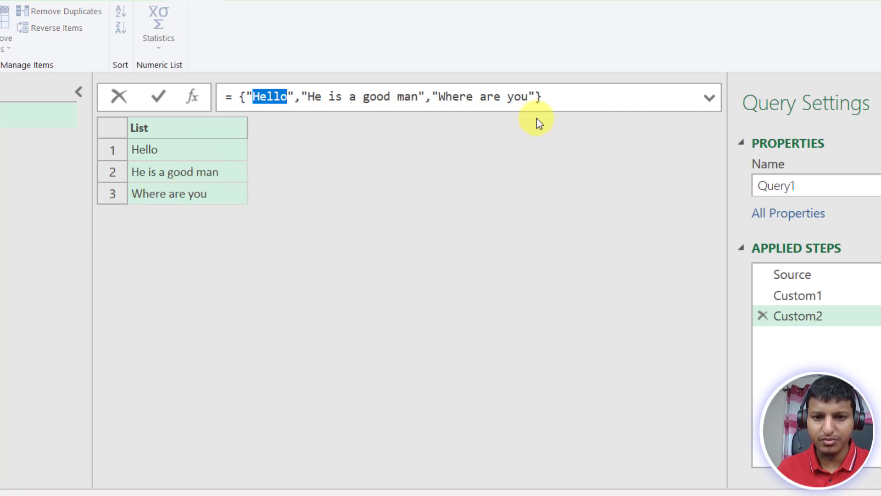
{"action": "left_click", "coordinate": [535, 97]}
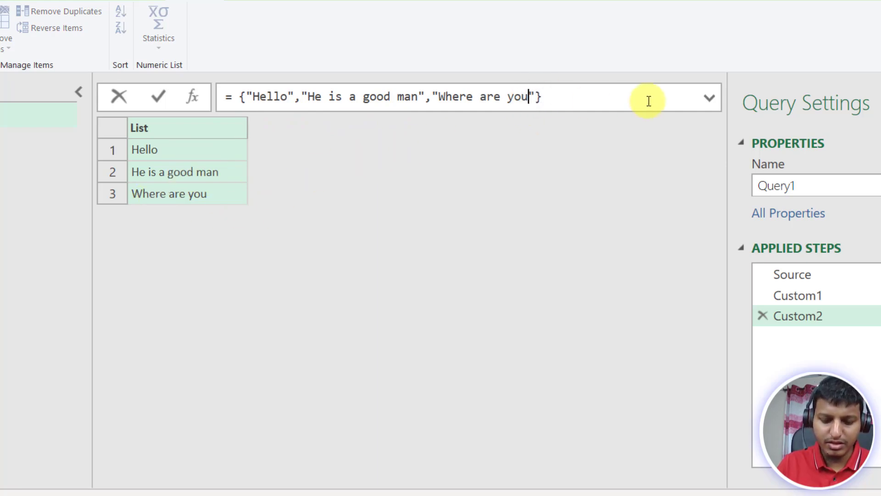
{"action": "type", "text": "?"}
{"action": "key", "text": "Return"}
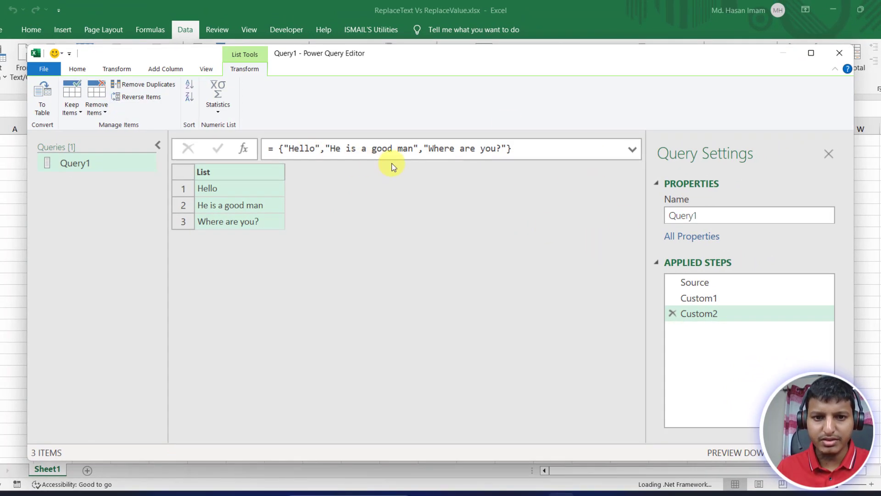
- Add a query step after the sample list and begin its formula as =List.ReplaceValue( Custom2,
{"action": "left_click", "coordinate": [244, 148]}
{"action": "left_click", "coordinate": [277, 149]}
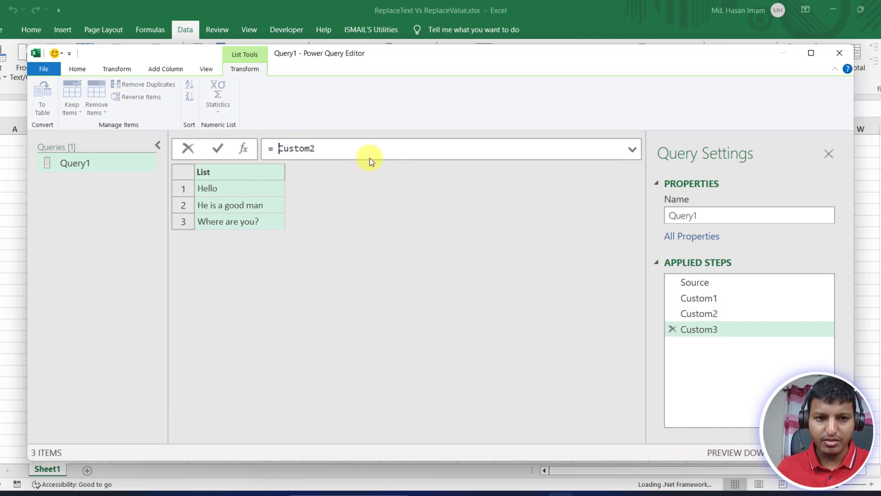
{"action": "type", "text": "List.ReplaceV"}
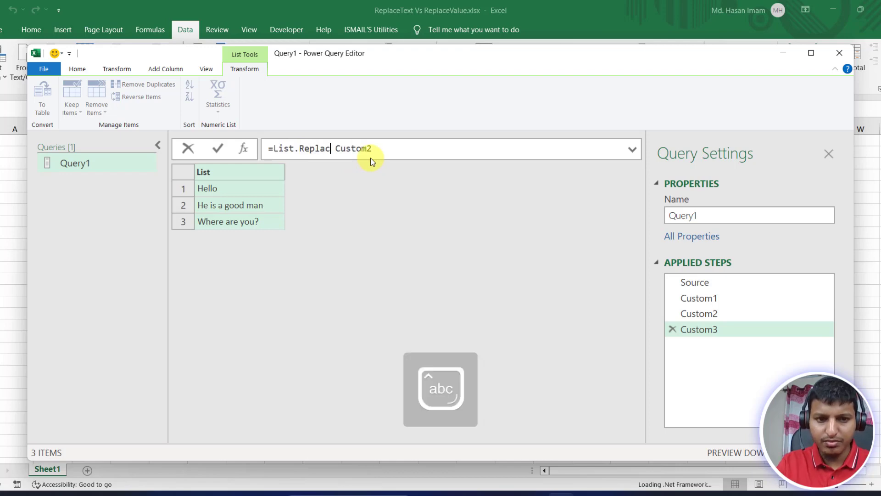
{"action": "type", "text": "alue("}
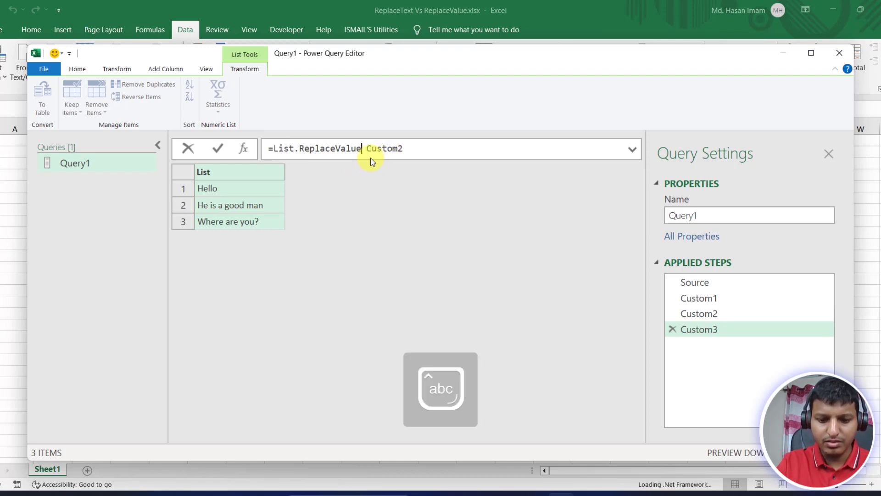
{"action": "left_click", "coordinate": [443, 149]}
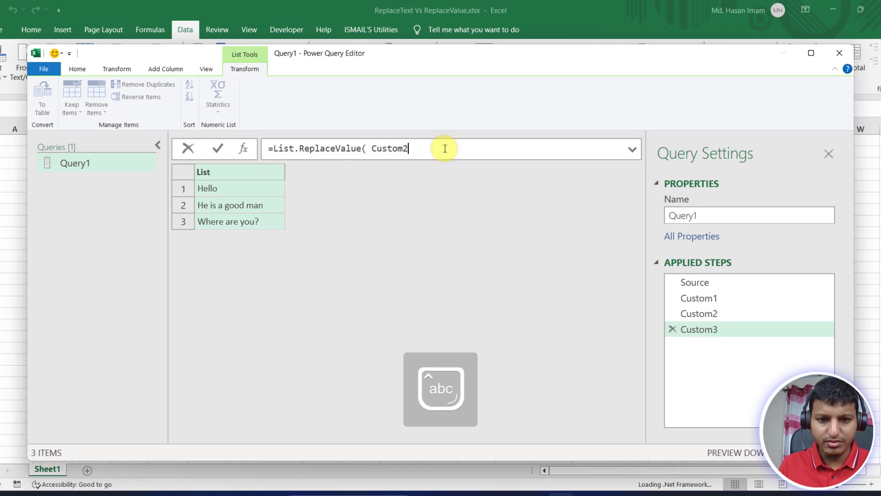
{"action": "type", "text": ","}
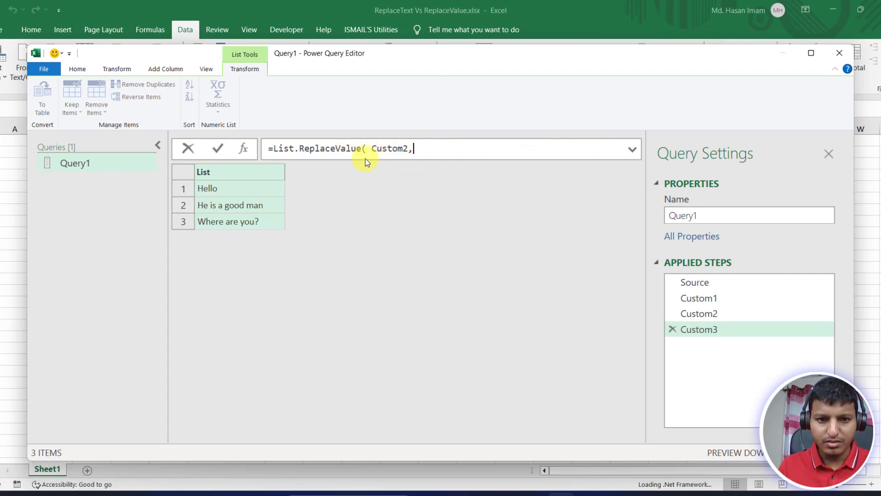
- Reduce the formula to =List.ReplaceValue without arguments, apply it, and review the function's parameters and syntax in its built-in documentation
{"action": "left_click_drag", "start_coordinate": [361, 149], "coordinate": [450, 150]}
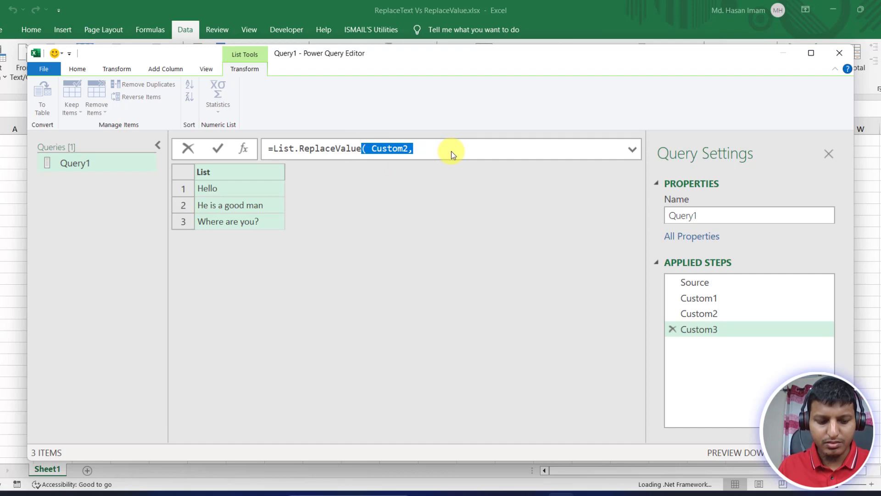
{"action": "key", "text": "BackSpace"}
{"action": "key", "text": "Return"}
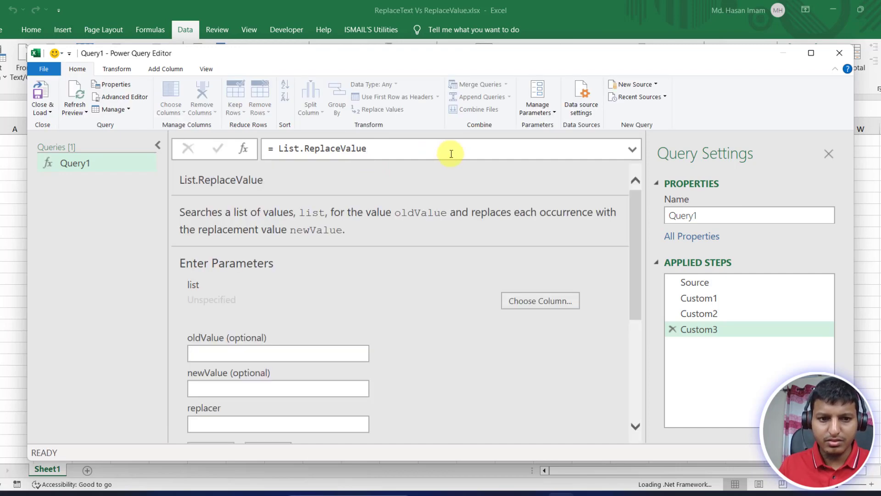
{"action": "scroll", "coordinate": [256, 344], "scroll_direction": "down", "scroll_amount": 5}
{"action": "scroll", "coordinate": [270, 342], "scroll_direction": "up", "scroll_amount": 5}
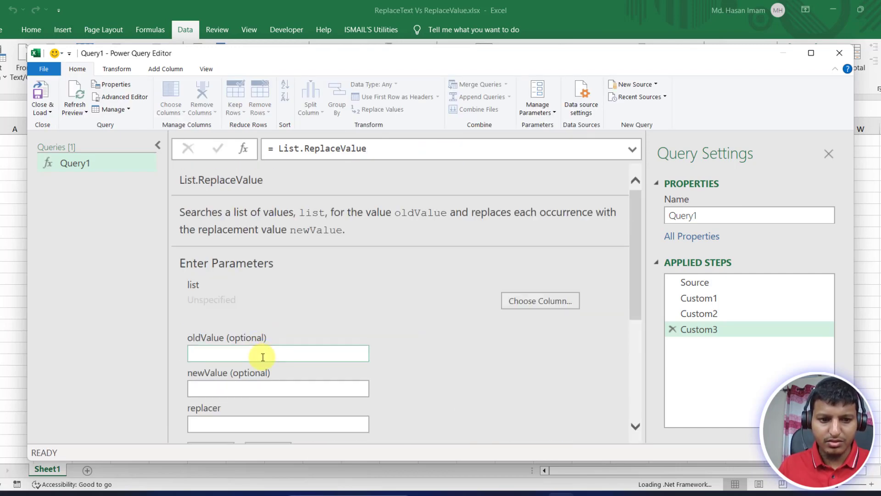
{"action": "left_click", "coordinate": [262, 353]}
{"action": "scroll", "coordinate": [456, 309], "scroll_direction": "down", "scroll_amount": 3}
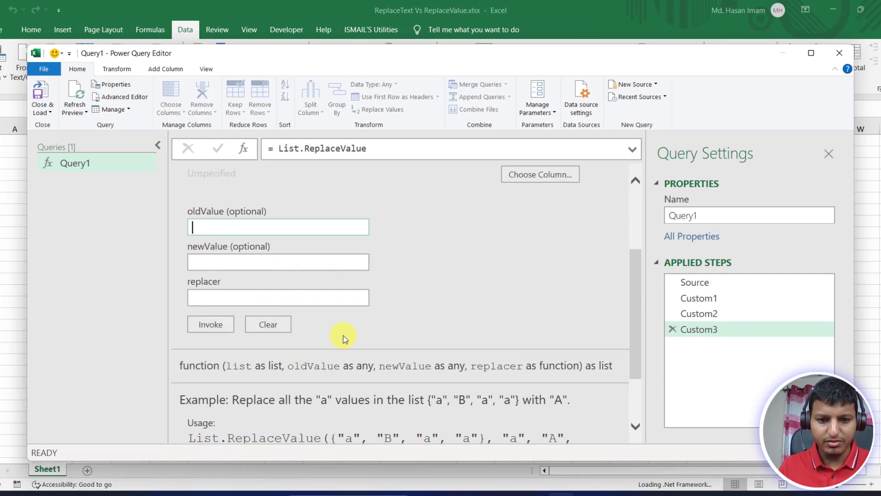
{"action": "scroll", "coordinate": [342, 338], "scroll_direction": "up", "scroll_amount": 3}
- Extend the formula to = List.ReplaceValue(Custom2,"He","Hi") and apply it
{"action": "left_click", "coordinate": [373, 147]}
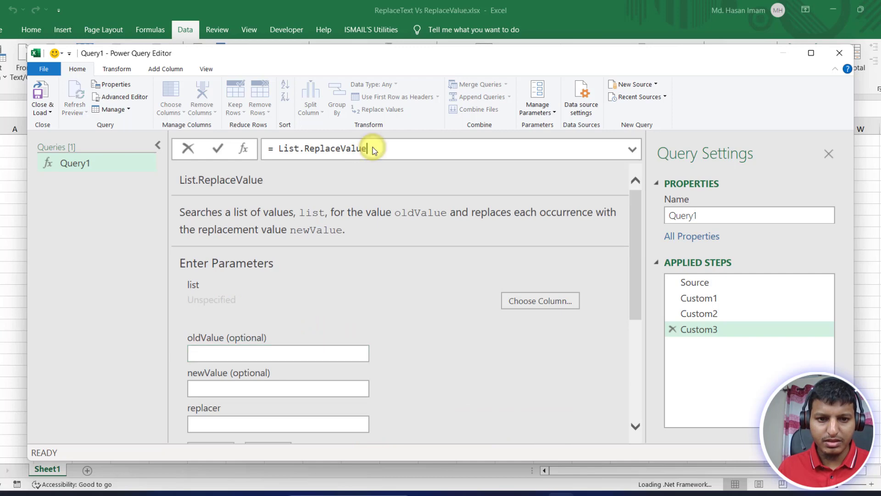
{"action": "type", "text": "(Custom2,"}
{"action": "left_click", "coordinate": [428, 145]}
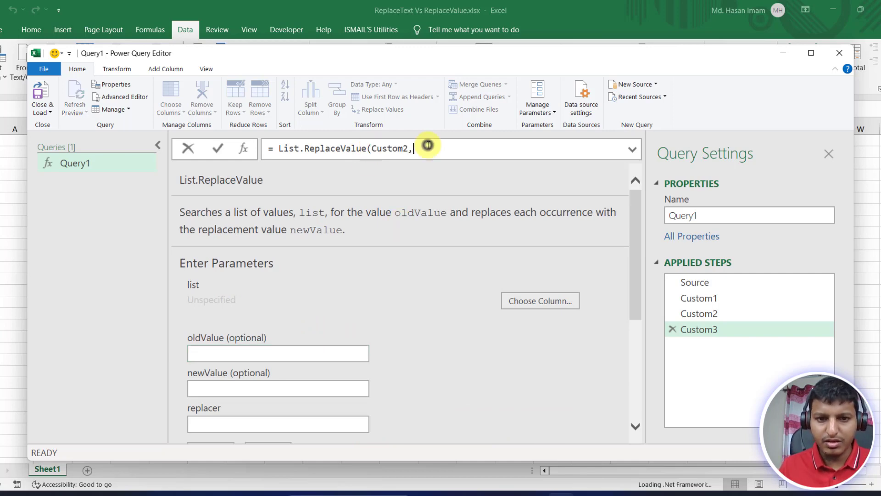
{"action": "type", "text": "\""}
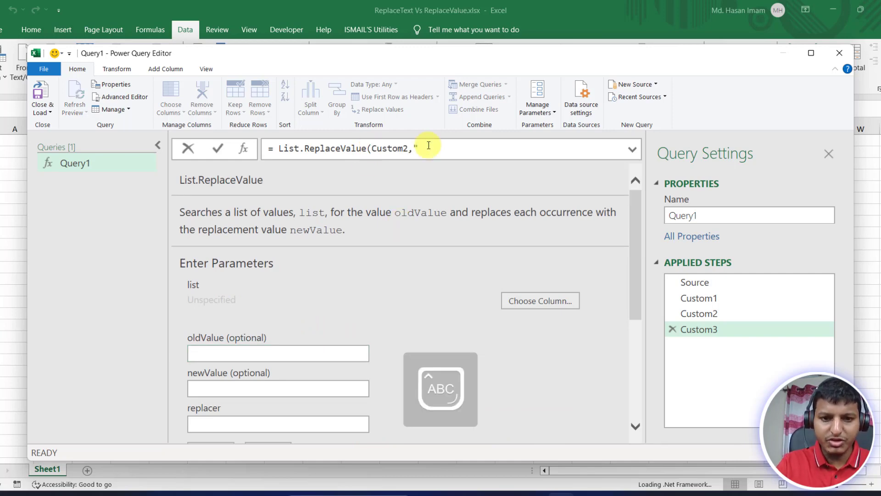
{"action": "type", "text": "He\","}
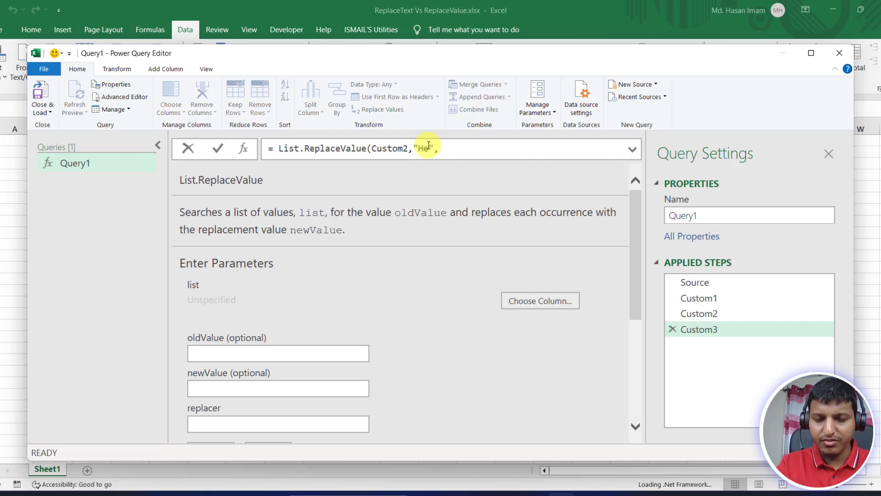
{"action": "type", "text": "\""}
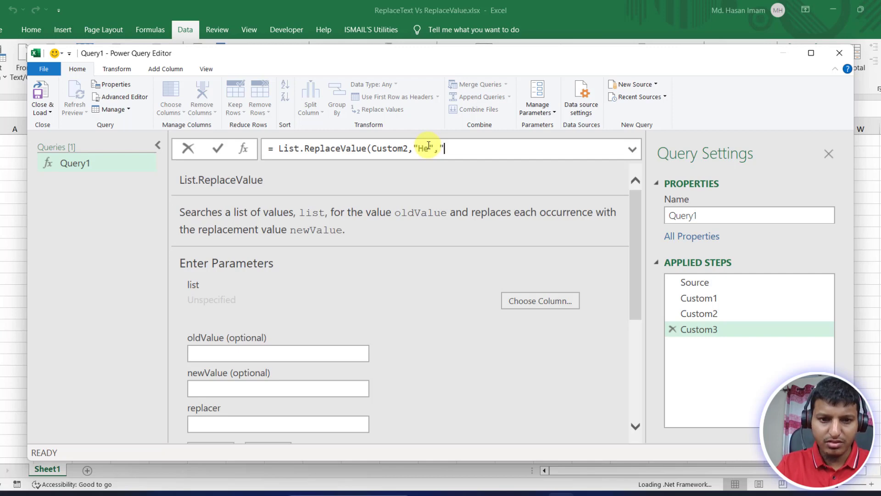
{"action": "type", "text": "Hi\""}
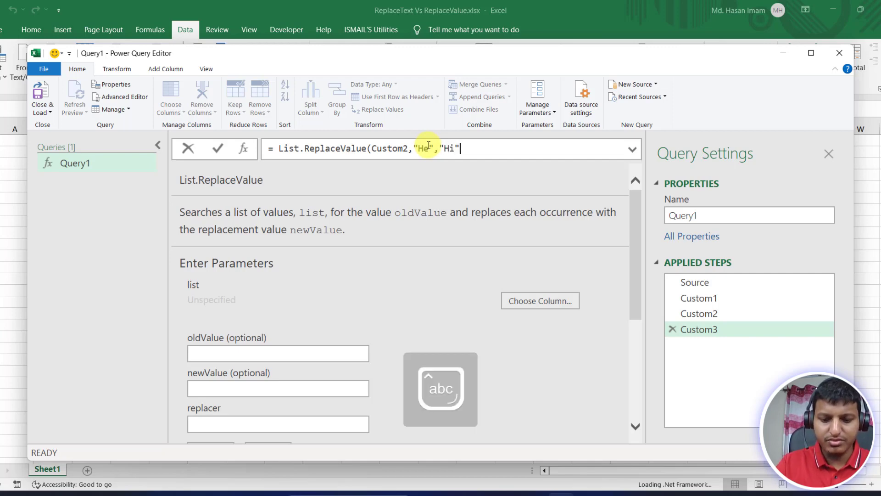
{"action": "type", "text": ")"}
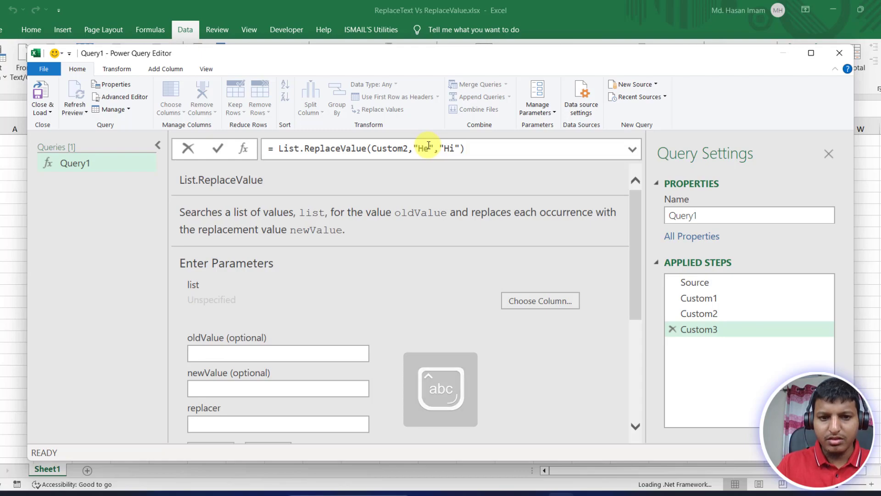
{"action": "key", "text": "Return"}
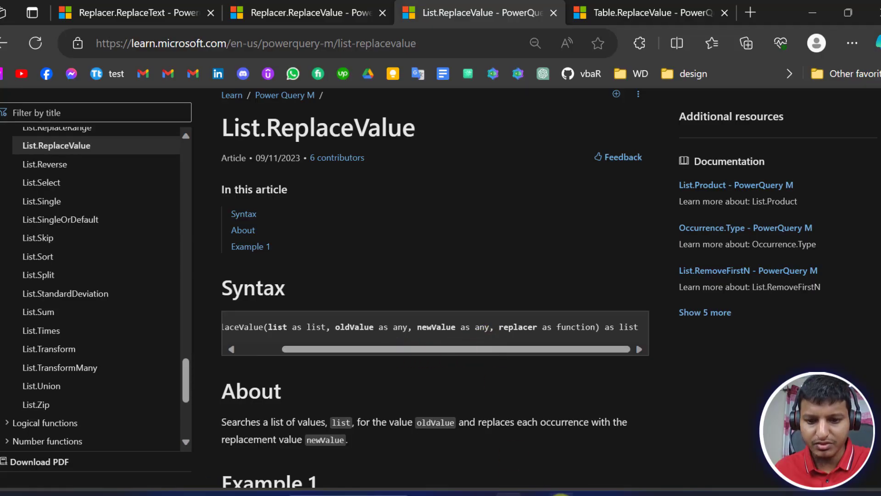
- Return to the Power Query Editor, add Replacer.ReplaceText as the fourth argument of the List.ReplaceValue formula, and apply it
{"action": "mouse_move", "coordinate": [581, 495]}
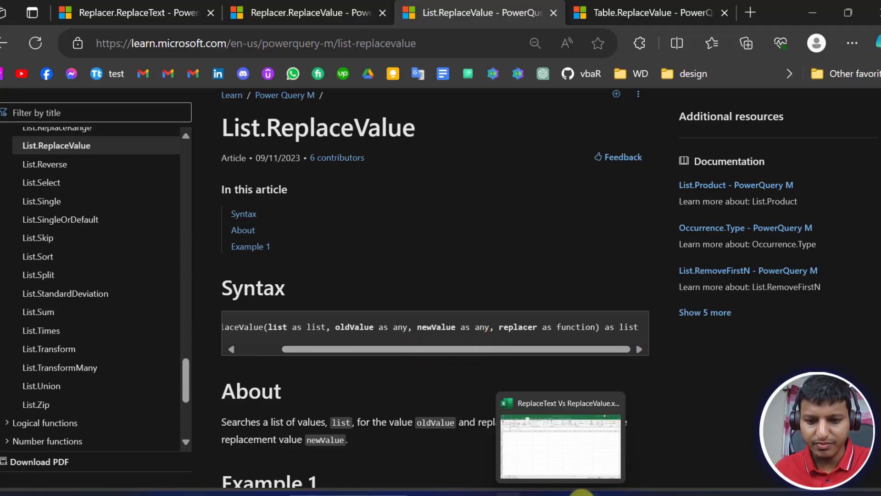
{"action": "left_click", "coordinate": [571, 457]}
{"action": "left_click", "coordinate": [462, 148]}
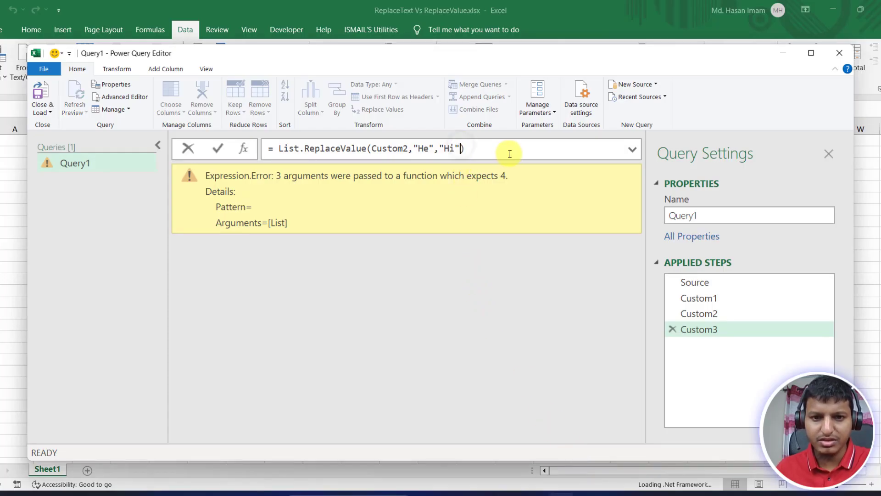
{"action": "type", "text": ","}
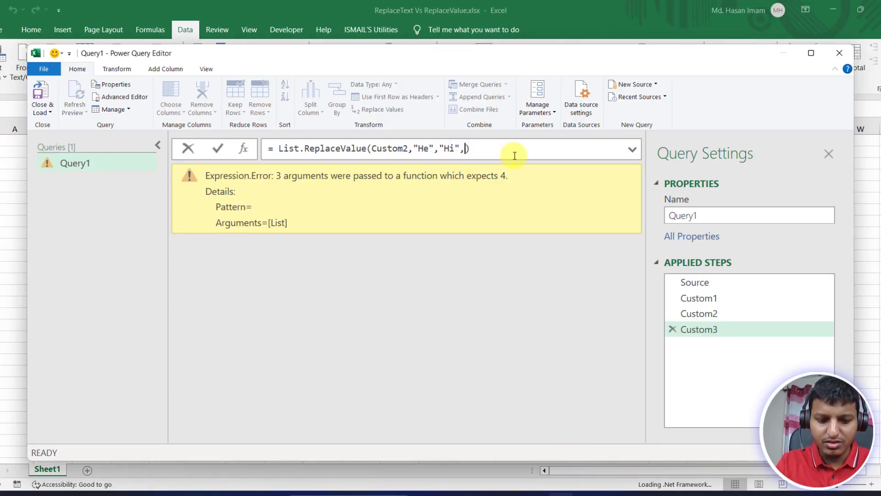
{"action": "type", "text": "Replac"}
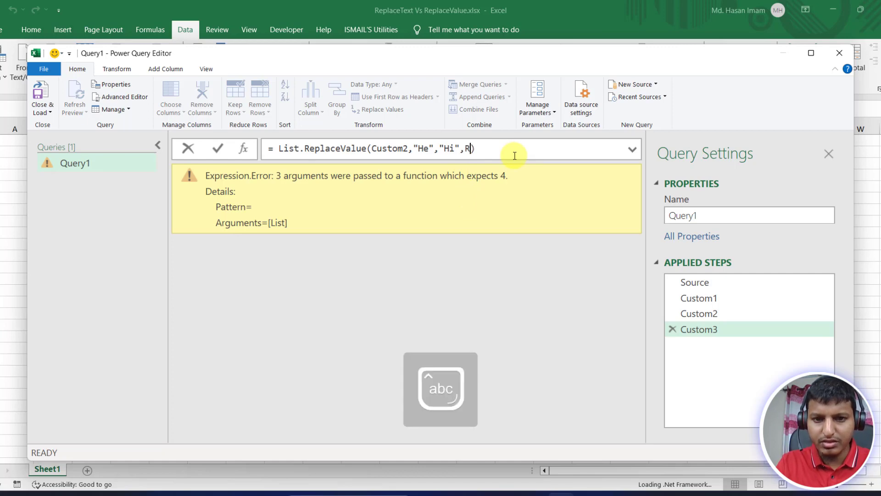
{"action": "type", "text": "er.Replac"}
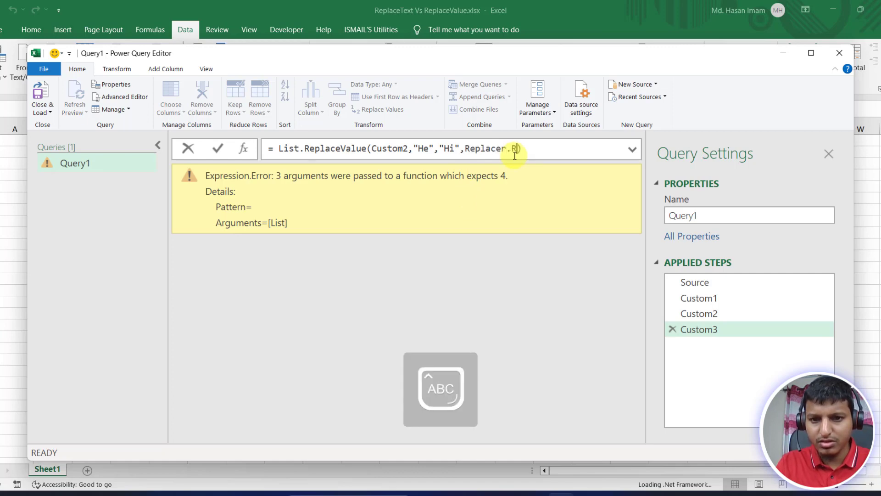
{"action": "type", "text": "eText"}
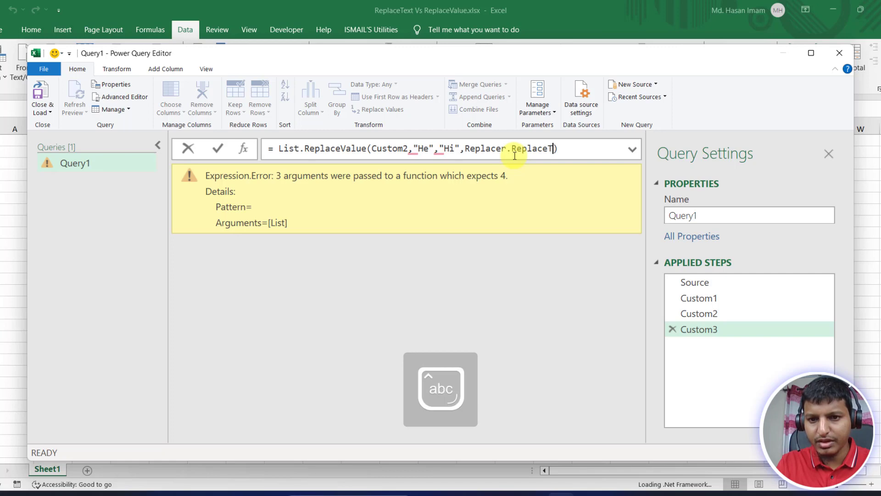
{"action": "key", "text": "End"}
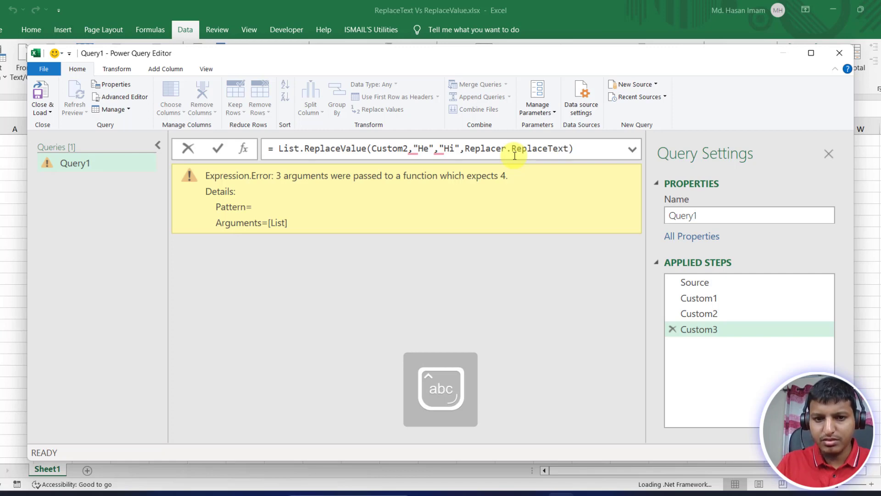
{"action": "key", "text": "Return"}
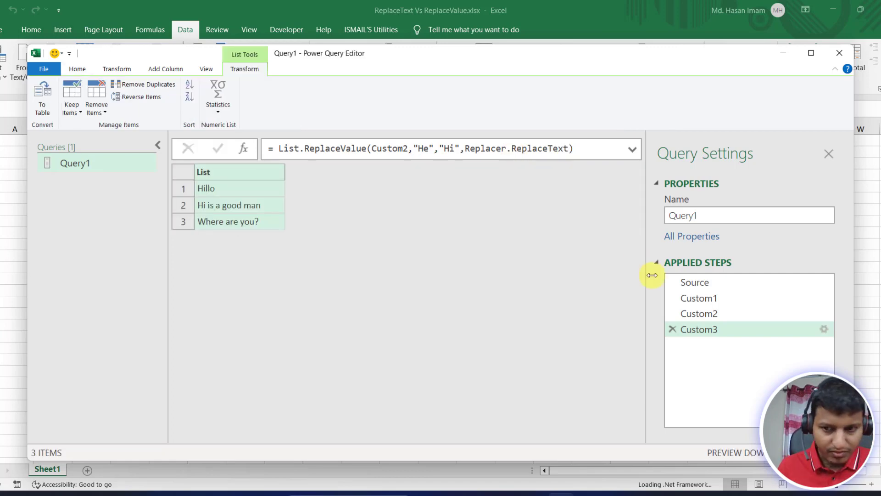
- Compare the occurrences of "He" and "he" in the Custom2 source list with the replaced list in Custom3
{"action": "left_click", "coordinate": [702, 313]}
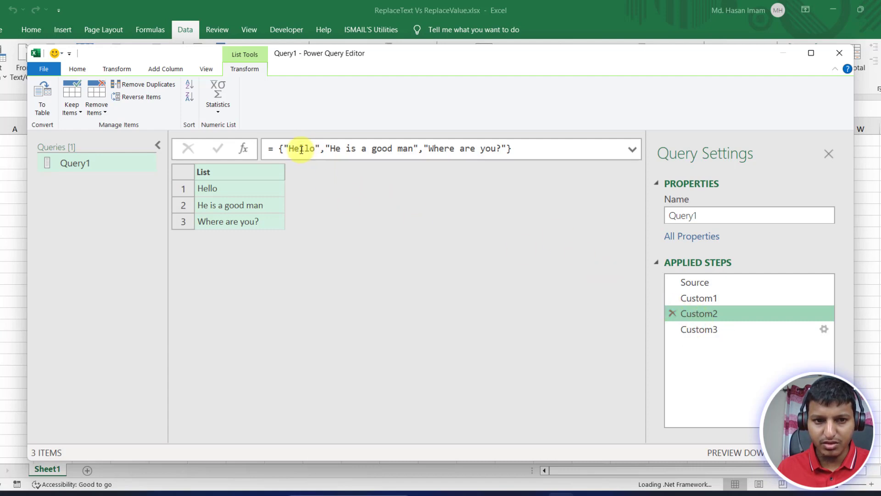
{"action": "left_click_drag", "start_coordinate": [299, 149], "coordinate": [336, 149]}
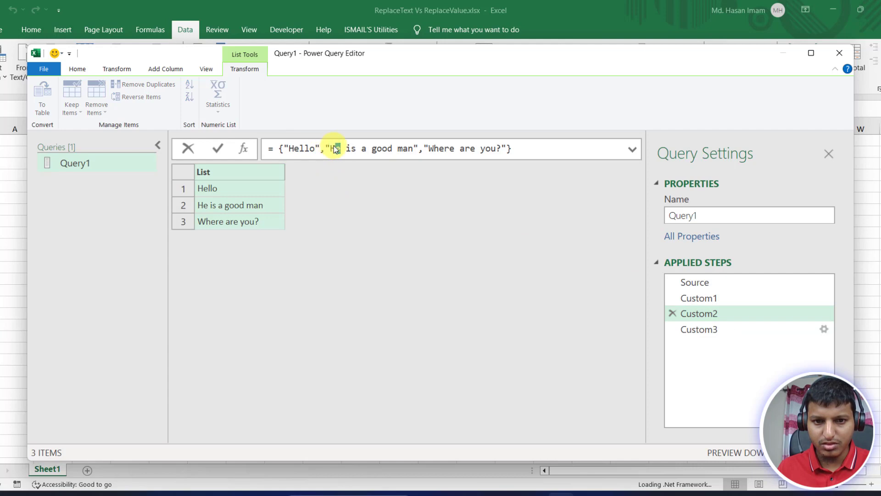
{"action": "left_click_drag", "start_coordinate": [433, 148], "coordinate": [446, 148]}
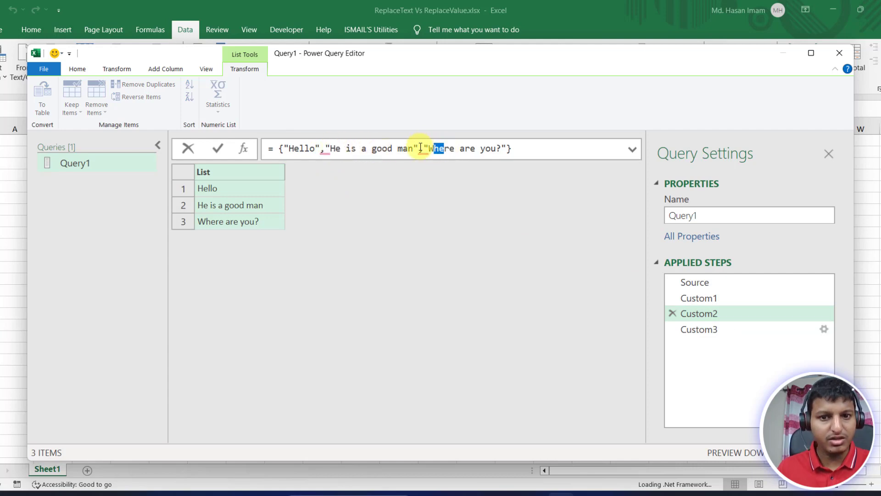
{"action": "left_click", "coordinate": [729, 330]}
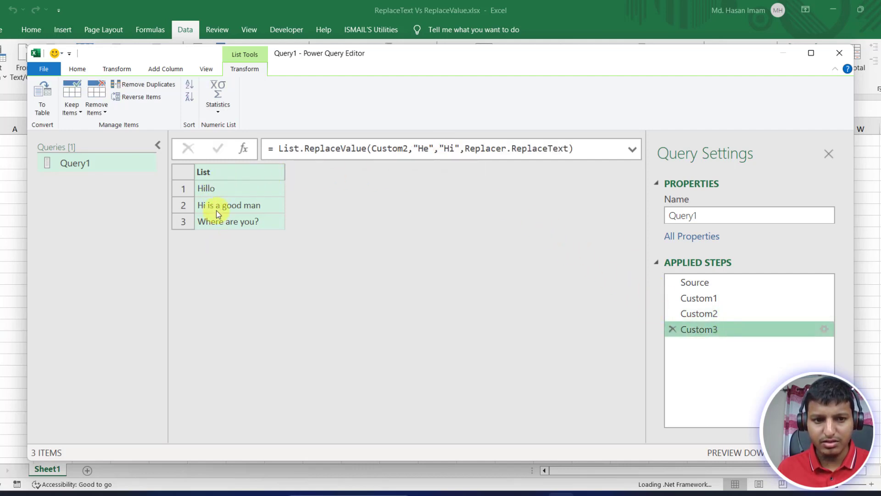
- Change the old value in the List.ReplaceValue formula to lowercase "he" and apply the formula
{"action": "left_click", "coordinate": [449, 148]}
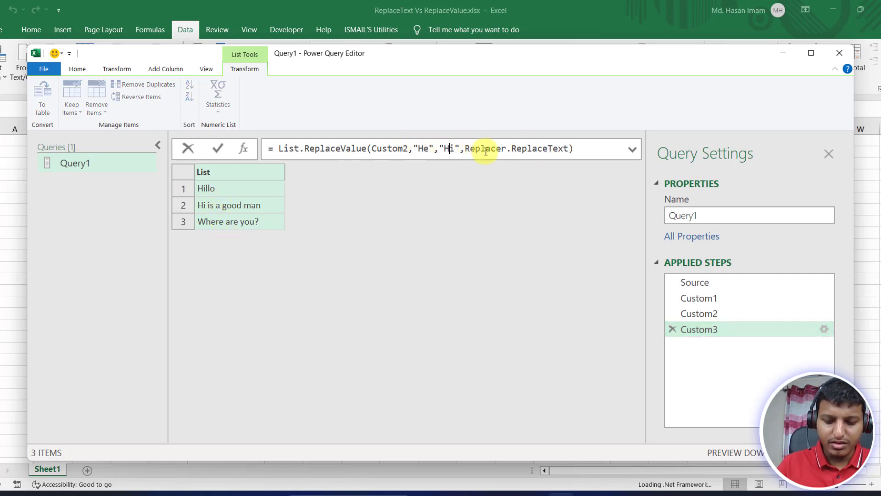
{"action": "key", "text": "Left"}
{"action": "key", "text": "Left"}
{"action": "key", "text": "BackSpace"}
{"action": "type", "text": "h"}
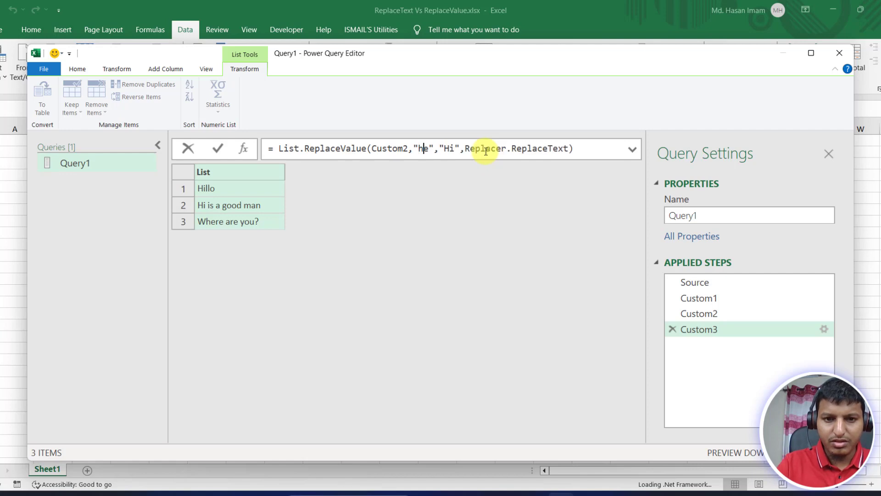
{"action": "left_click", "coordinate": [586, 147]}
{"action": "key", "text": "Return"}
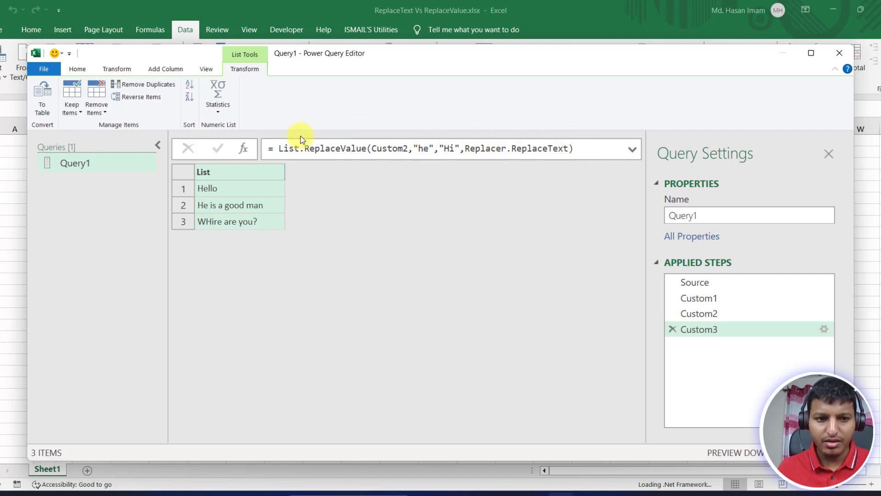
- Inspect each of the three items in the resulting list to see how the lowercase search text was matched
{"action": "left_click", "coordinate": [206, 193]}
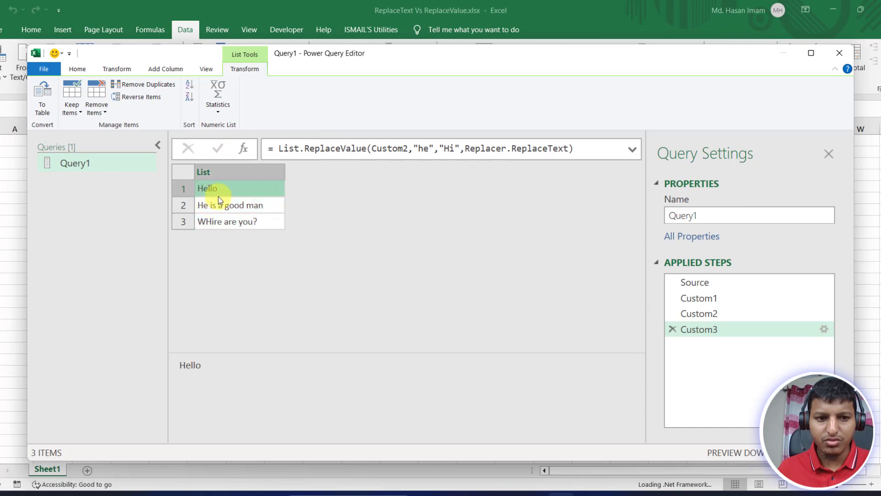
{"action": "left_click", "coordinate": [223, 208]}
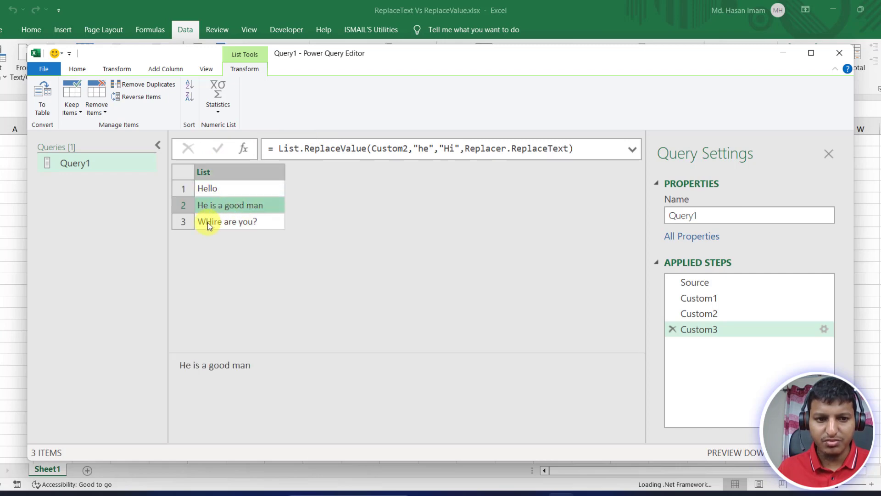
{"action": "left_click", "coordinate": [209, 222]}
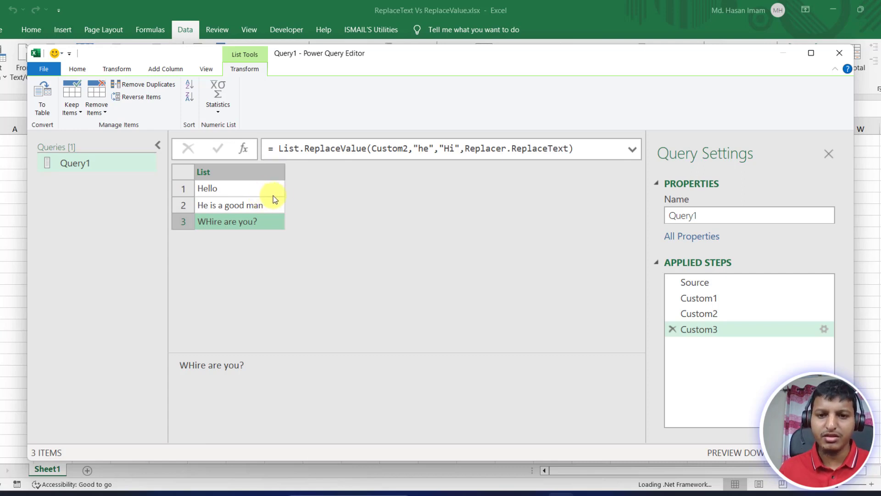
- Change the fourth argument of the Custom3 List.ReplaceValue formula to Replacer.ReplaceValue and apply the formula
{"action": "double_click", "coordinate": [558, 151]}
{"action": "type", "text": "Val"}
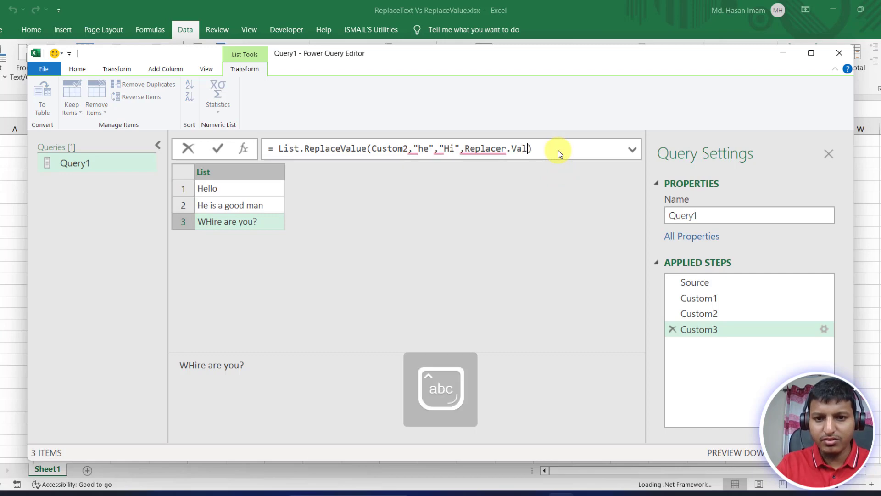
{"action": "key", "text": "BackSpace"}
{"action": "key", "text": "BackSpace"}
{"action": "key", "text": "BackSpace"}
{"action": "type", "text": "ReplaceVa"}
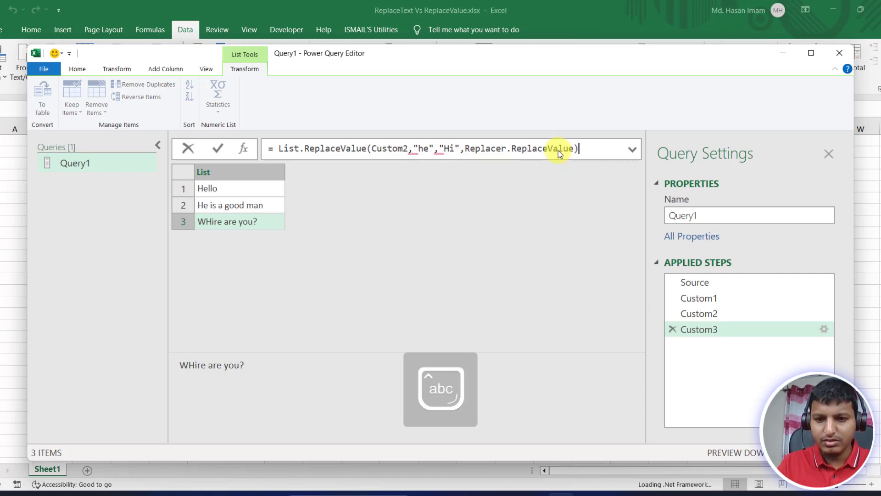
{"action": "key", "text": "Return"}
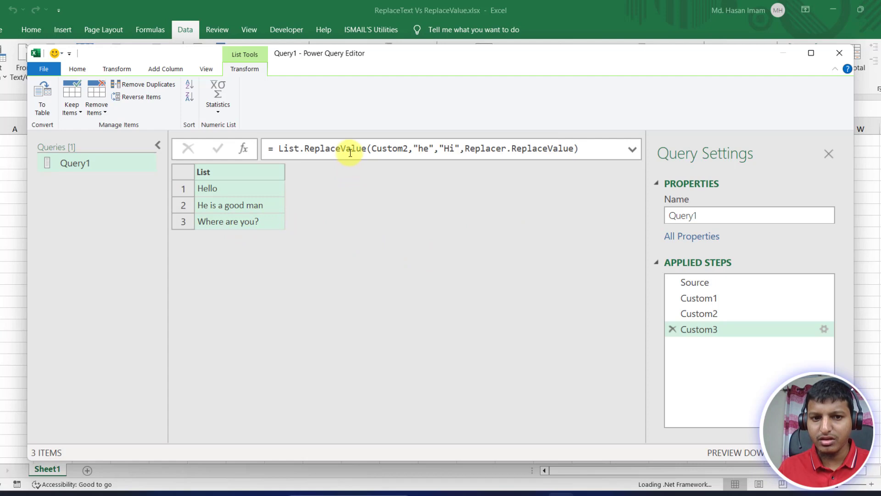
{"action": "double_click", "coordinate": [530, 148]}
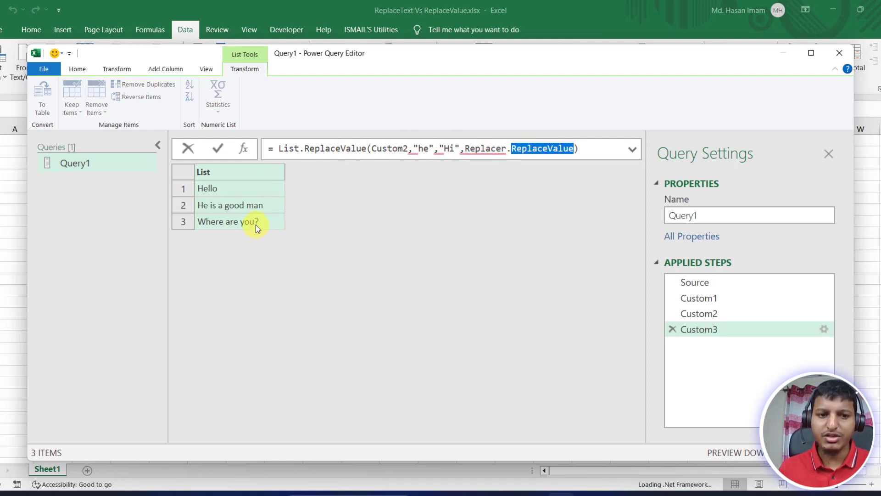
- Change the old value in the List.ReplaceValue formula to "Hello", apply the formula, and check the first list item
{"action": "left_click", "coordinate": [450, 148]}
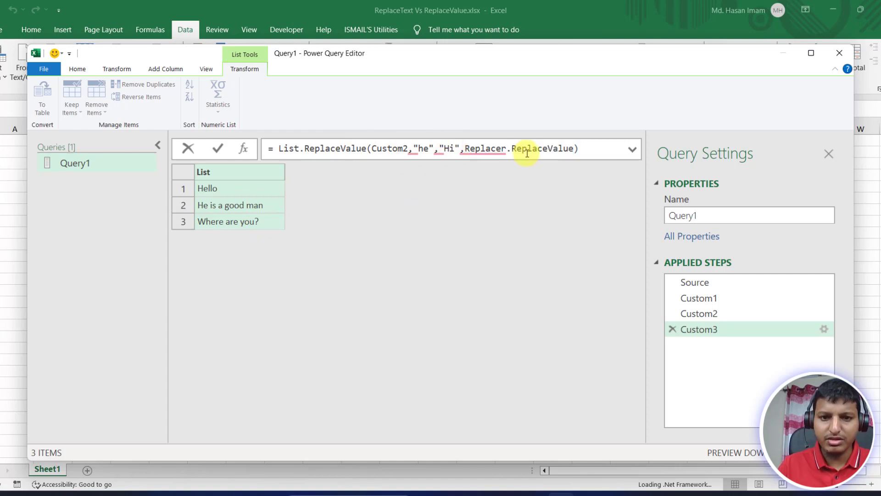
{"action": "key", "text": "BackSpace"}
{"action": "key", "text": "BackSpace"}
{"action": "key", "text": "Caps_Lock"}
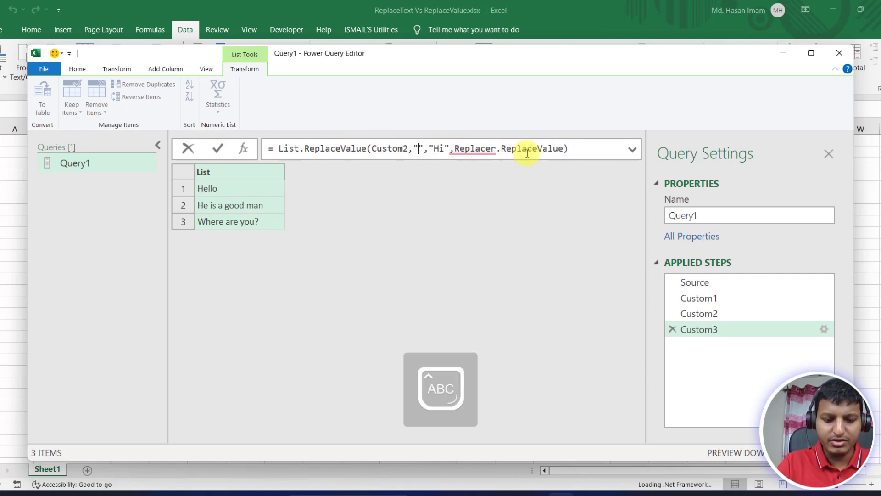
{"action": "type", "text": "H"}
{"action": "key", "text": "Caps_Lock"}
{"action": "type", "text": "e"}
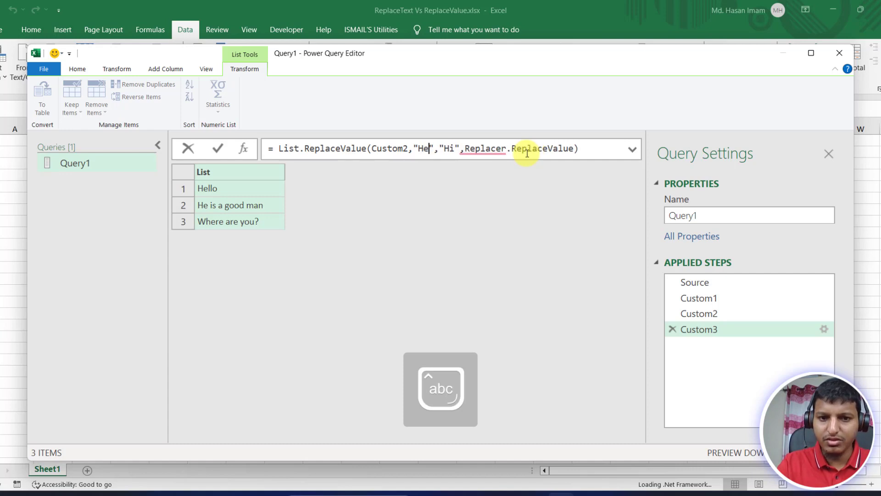
{"action": "type", "text": "llo"}
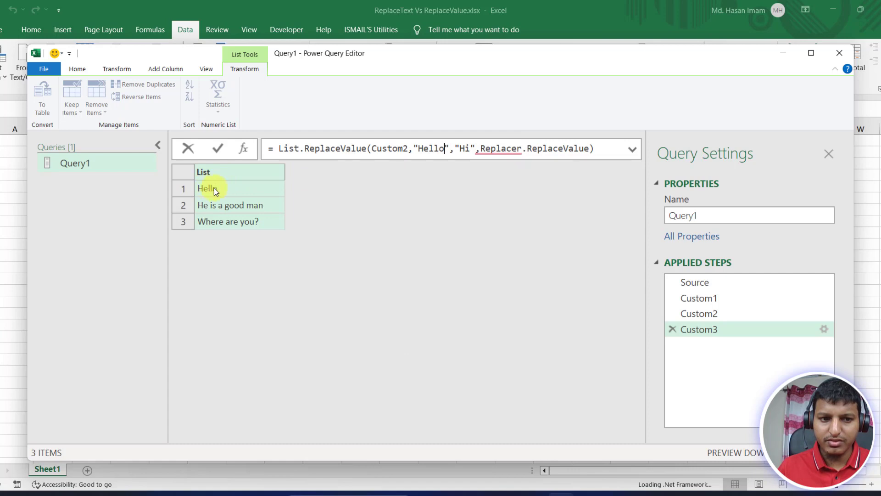
{"action": "left_click", "coordinate": [599, 152]}
{"action": "key", "text": "Return"}
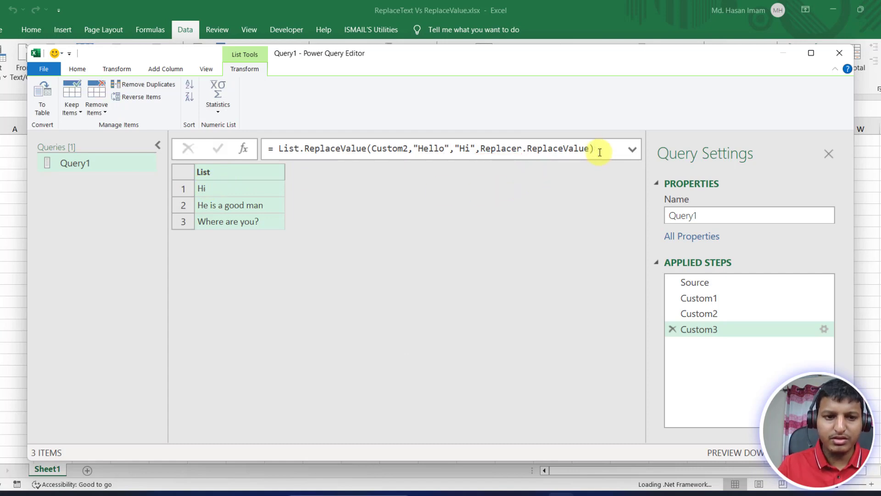
{"action": "left_click", "coordinate": [243, 189]}
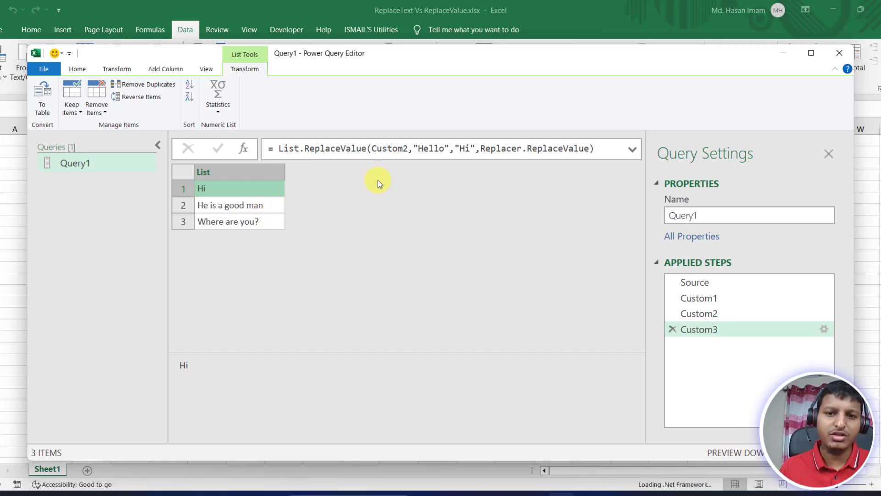
{"action": "left_click", "coordinate": [602, 150]}
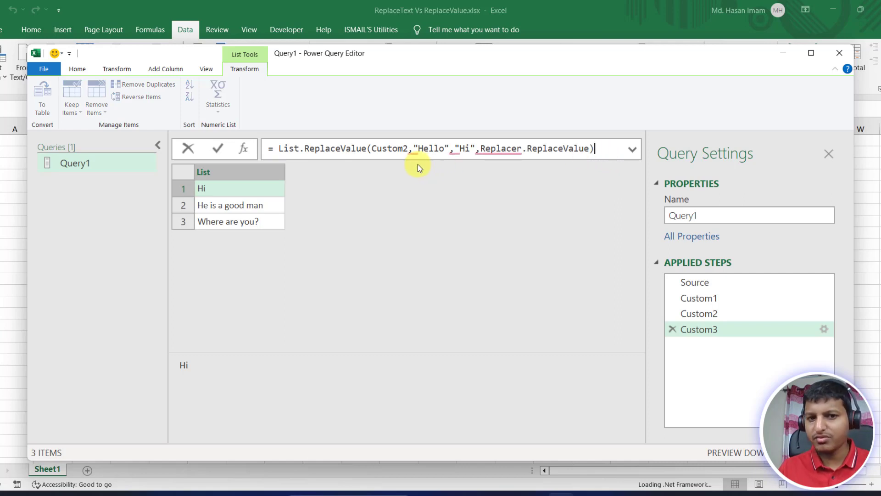